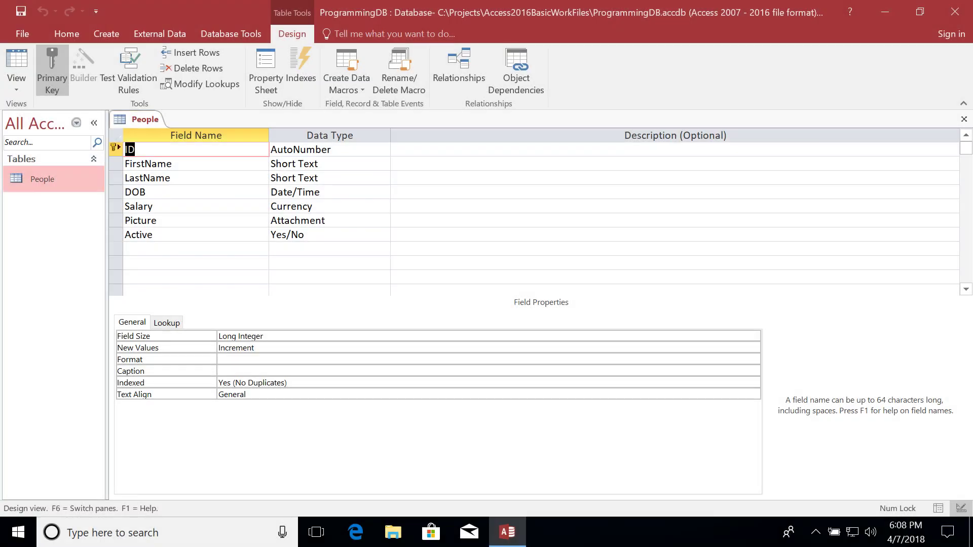
Add a PersonType Short Text field to People, then switch to Datasheet view, saving the table.
left_click(197, 249)
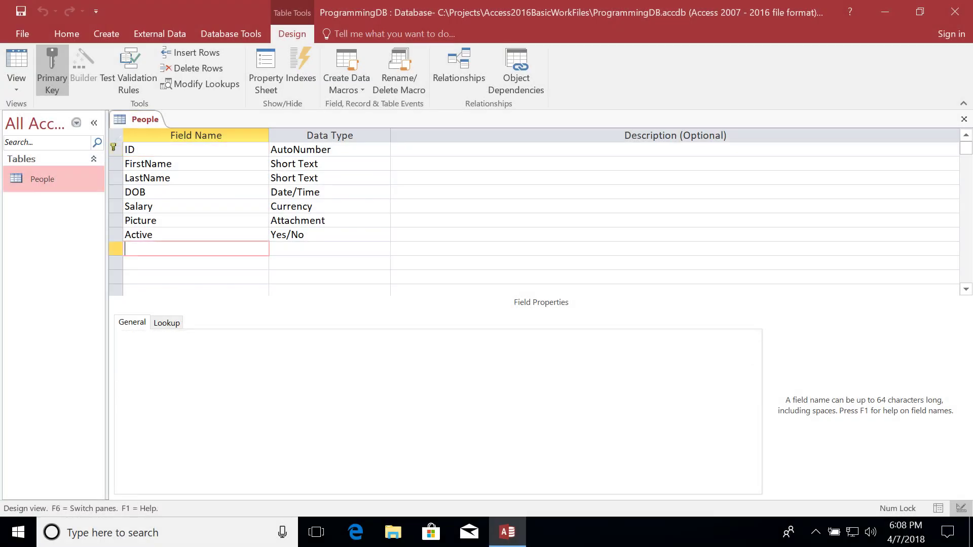
type("Per")
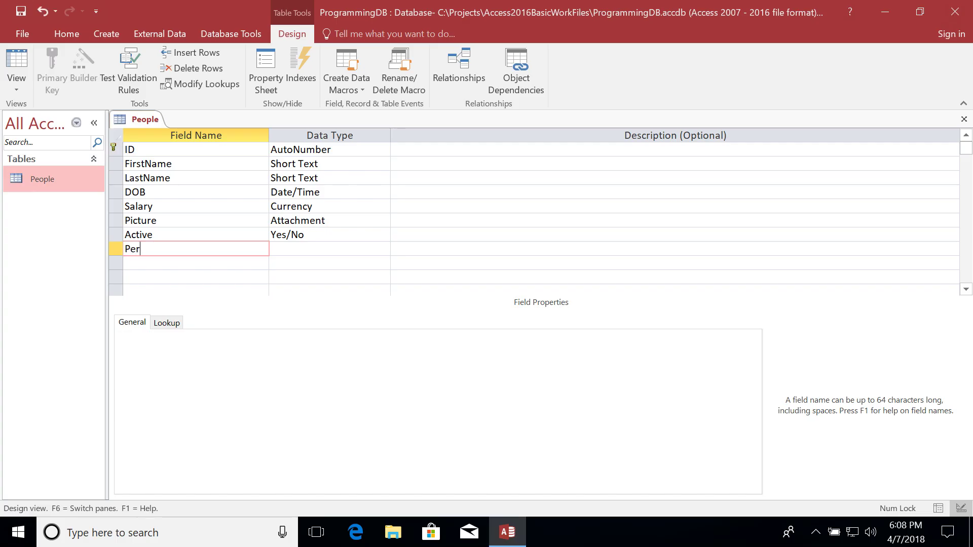
type("sonType")
key("Tab")
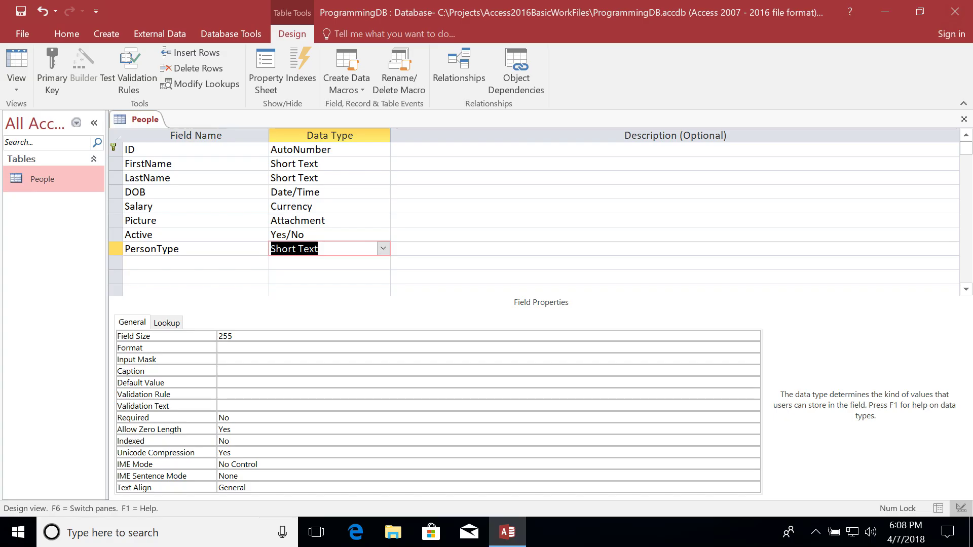
right_click(142, 120)
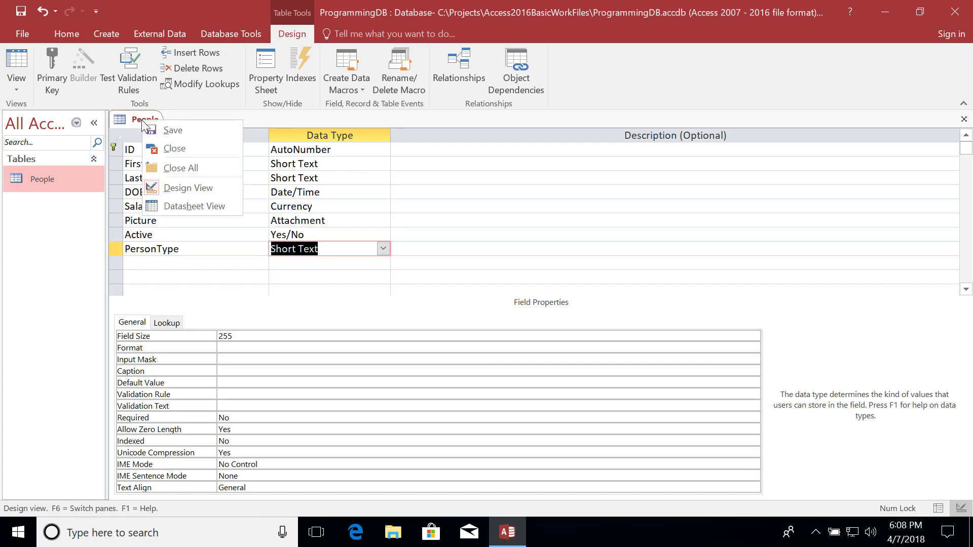
left_click(176, 209)
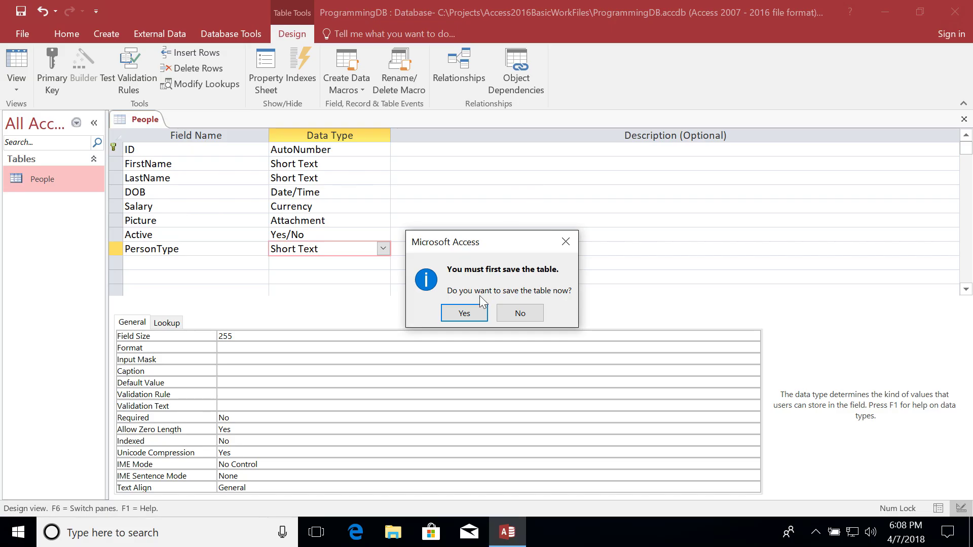
left_click(461, 310)
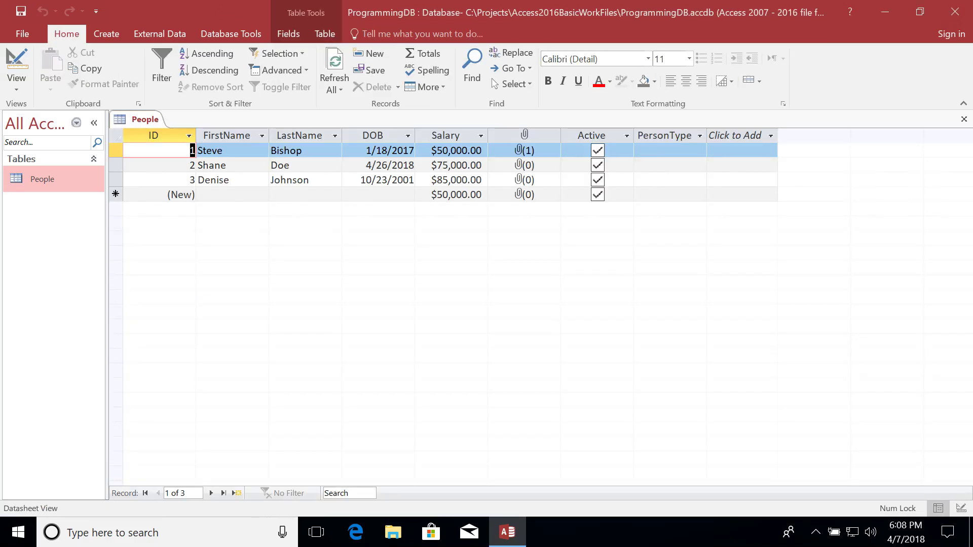
Enter PersonType Employee for the first record and Customer for the second and third.
left_click(670, 151)
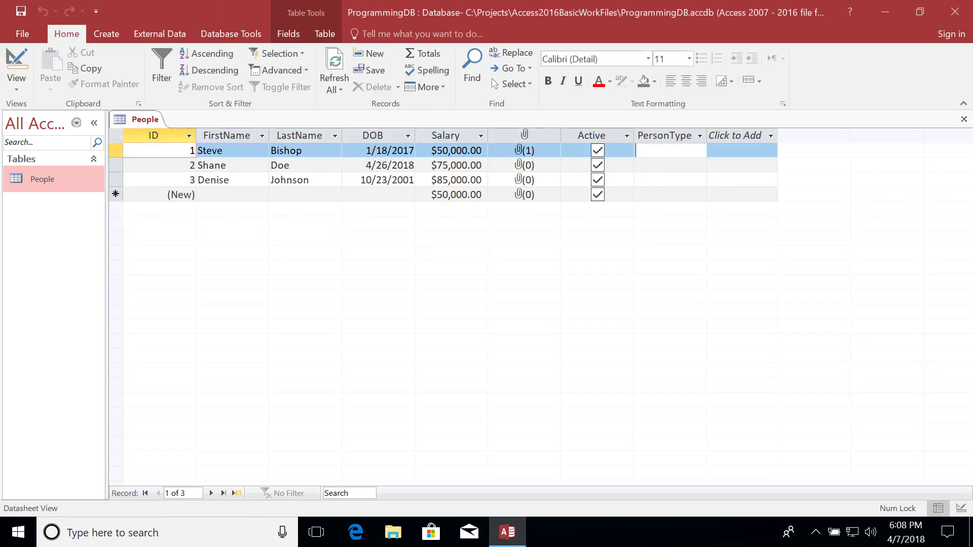
type("Employee")
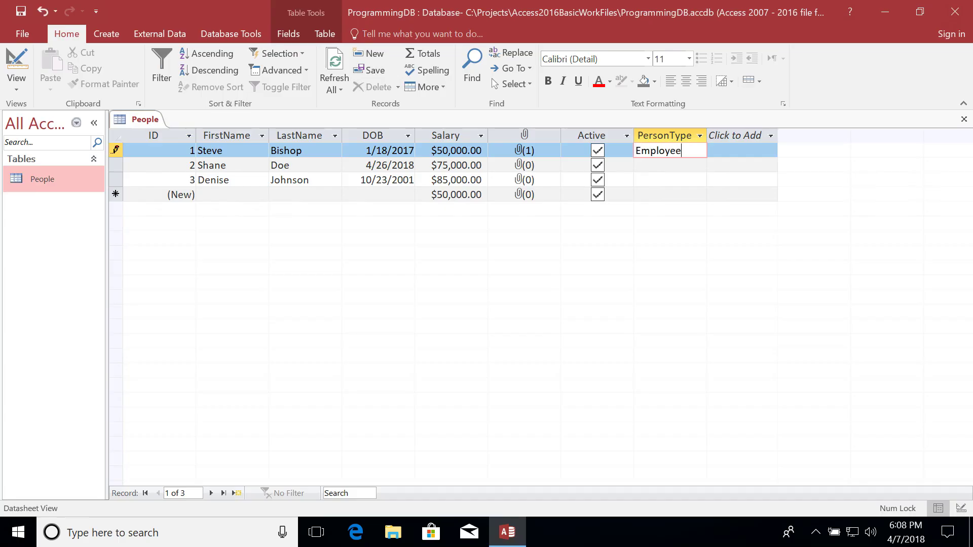
key("Down")
type("C")
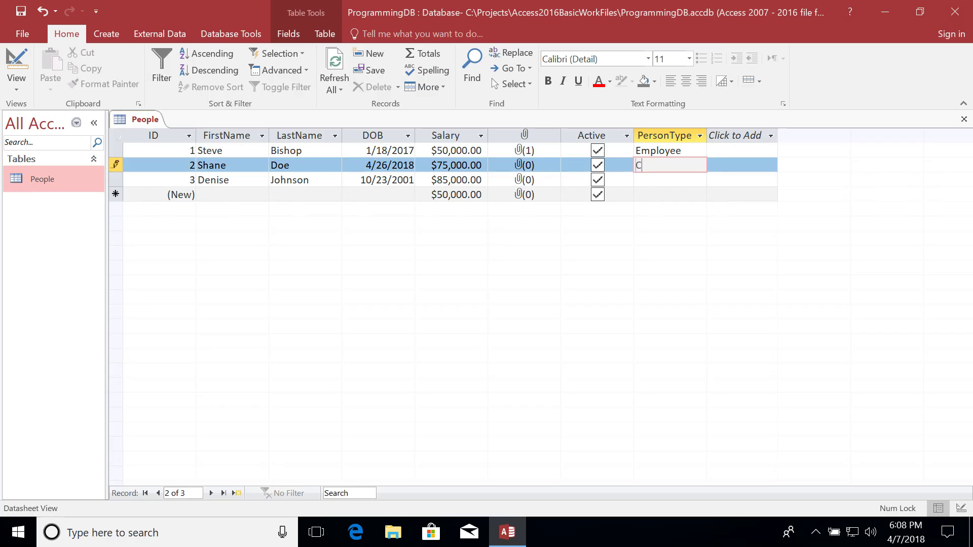
type("ustomer")
key("Down")
type("Customer")
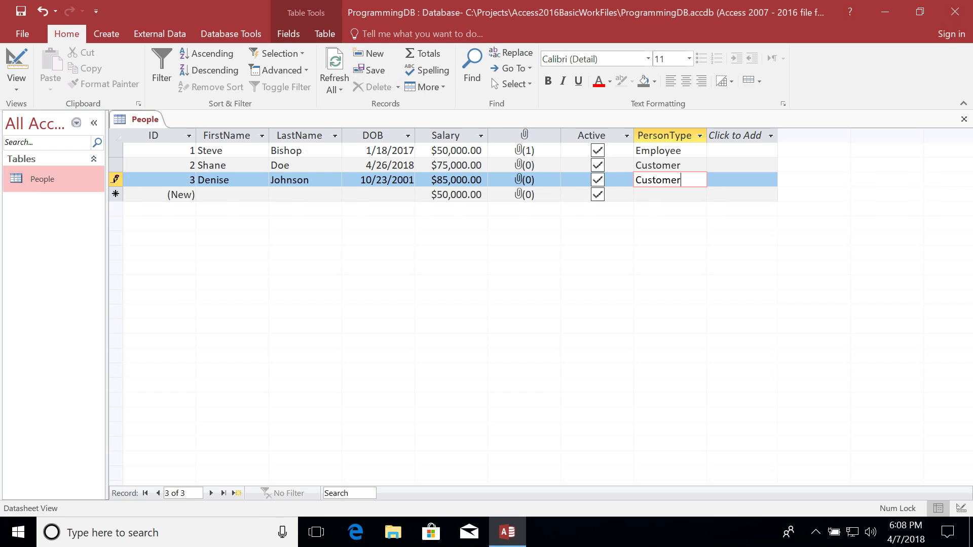
key("Tab")
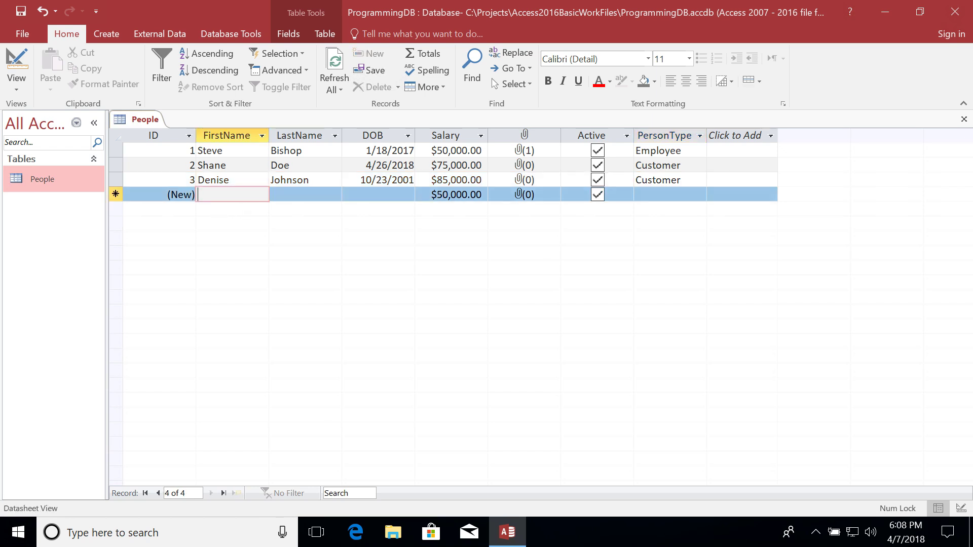
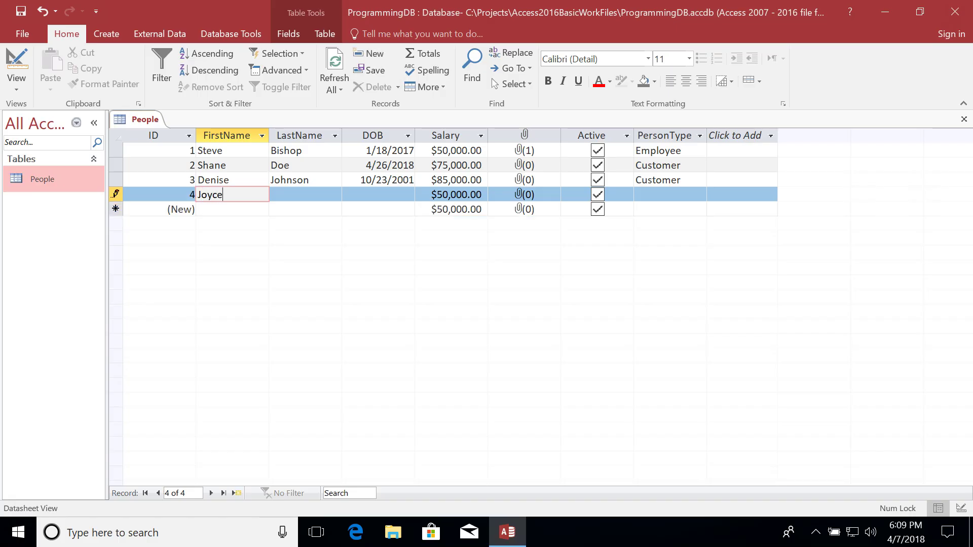
Enter the new person's first and last name in the new row.
key("Tab")
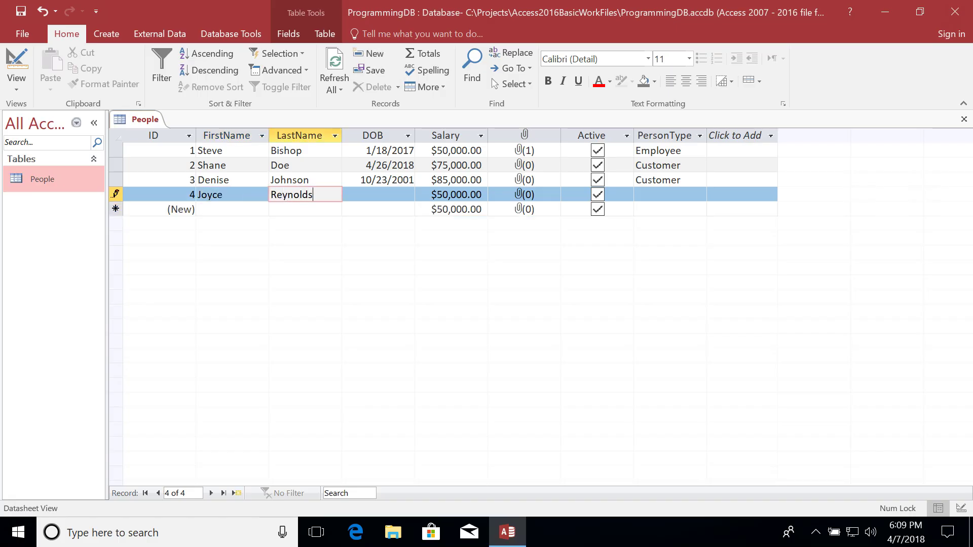
key("Tab")
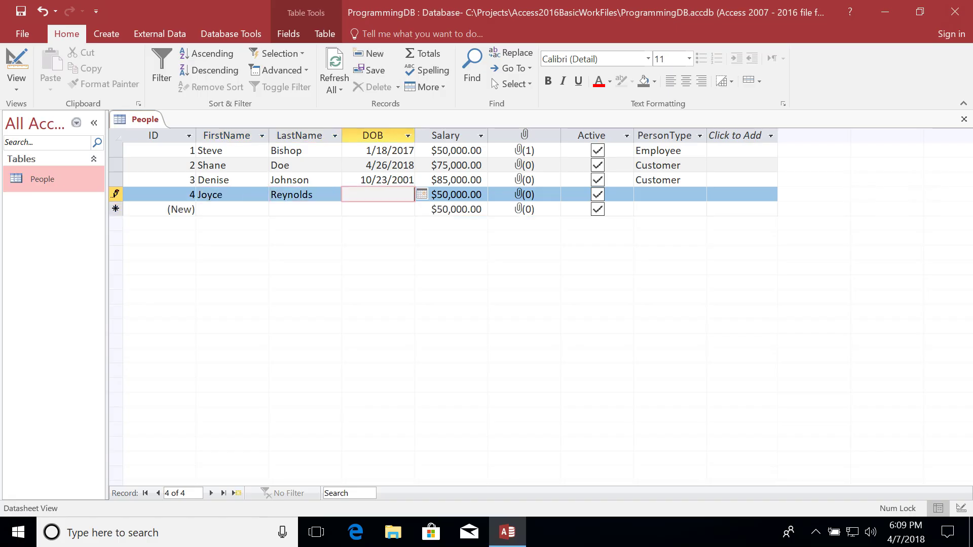
Pick 1/17/2017 as the date of birth and set PersonType to Customer.
left_click(426, 197)
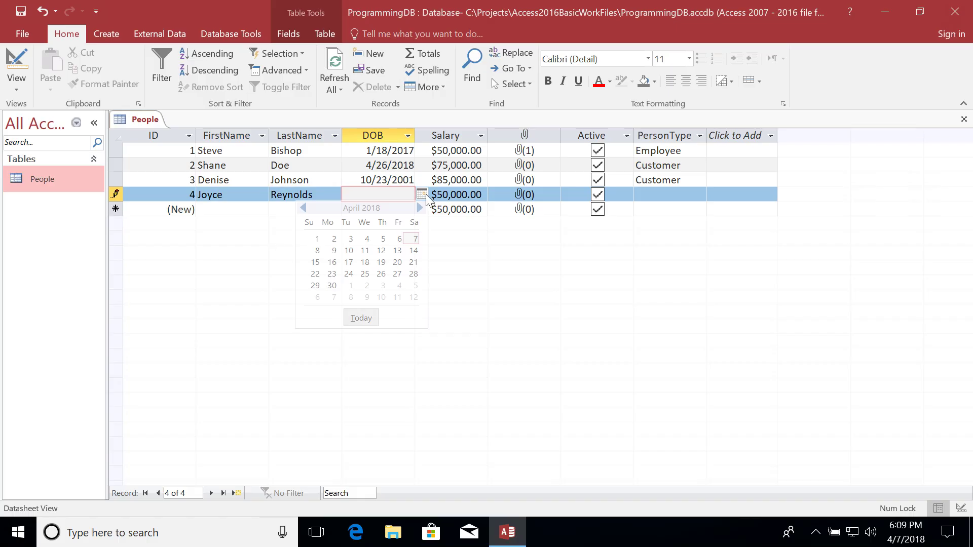
left_click(305, 208)
left_click(305, 208)
left_click(305, 207)
left_click(305, 207)
left_click(305, 208)
left_click(304, 207)
left_click(304, 207)
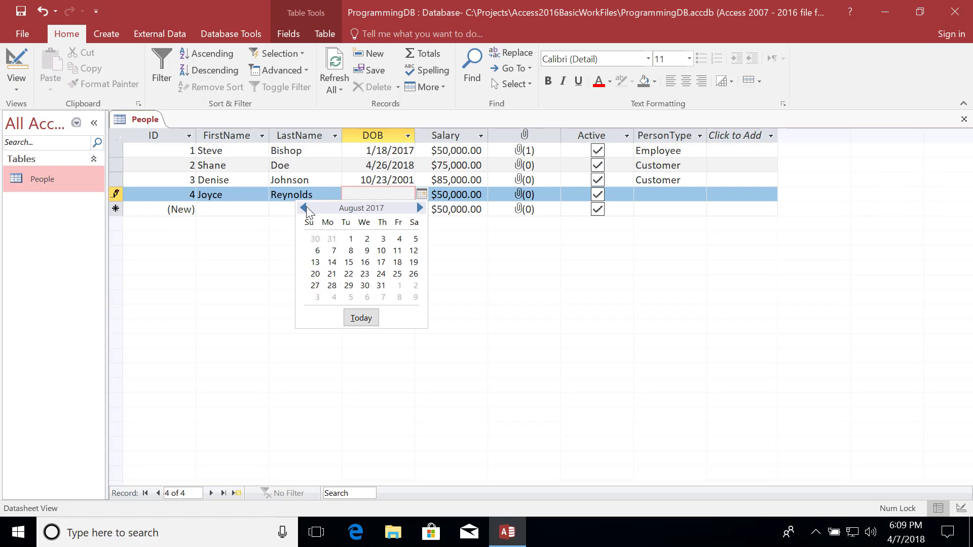
left_click(304, 207)
left_click(304, 208)
left_click(304, 207)
left_click(304, 208)
left_click(304, 208)
left_click(304, 208)
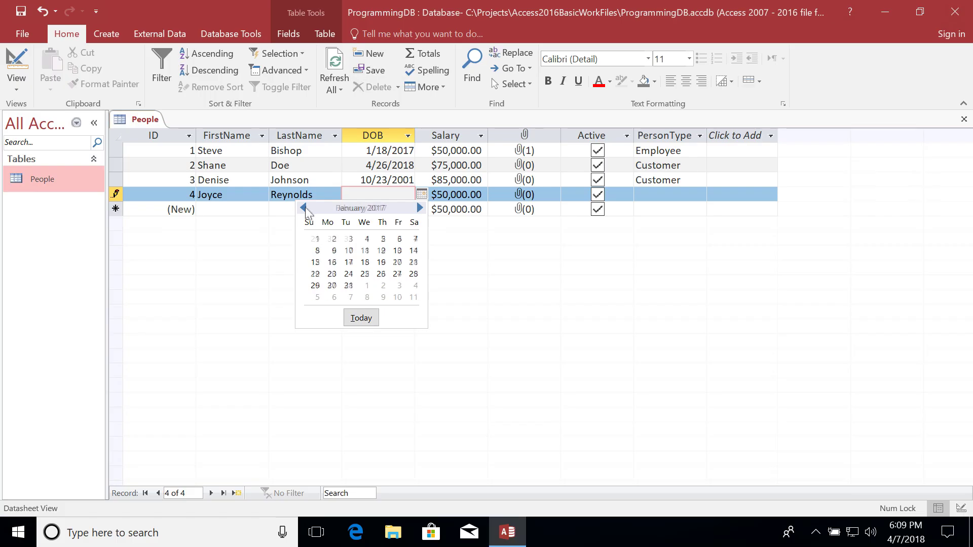
left_click(349, 262)
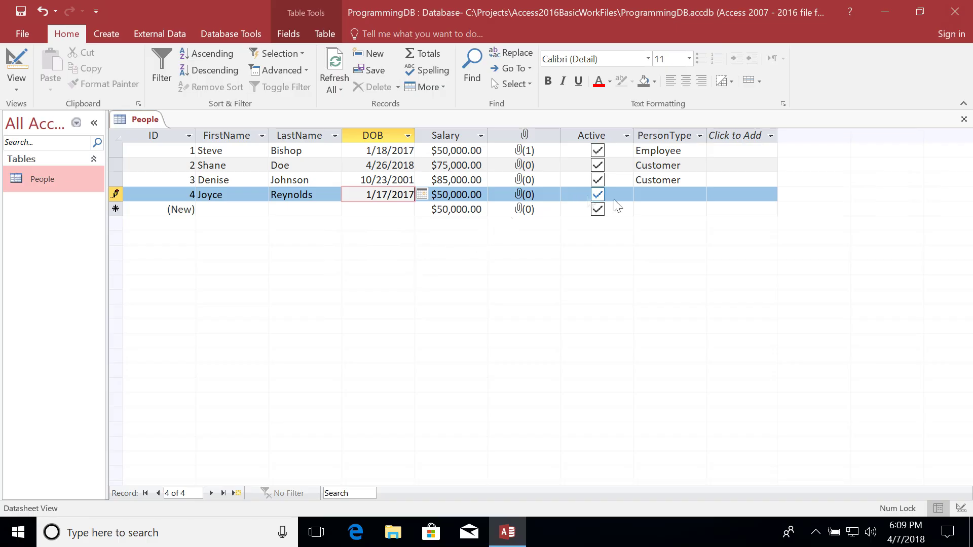
left_click(670, 194)
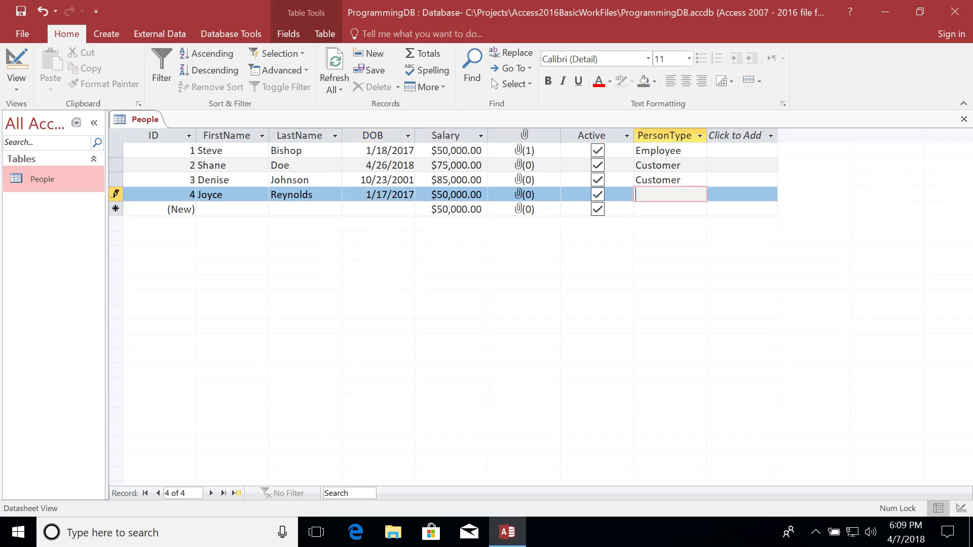
type("Customer")
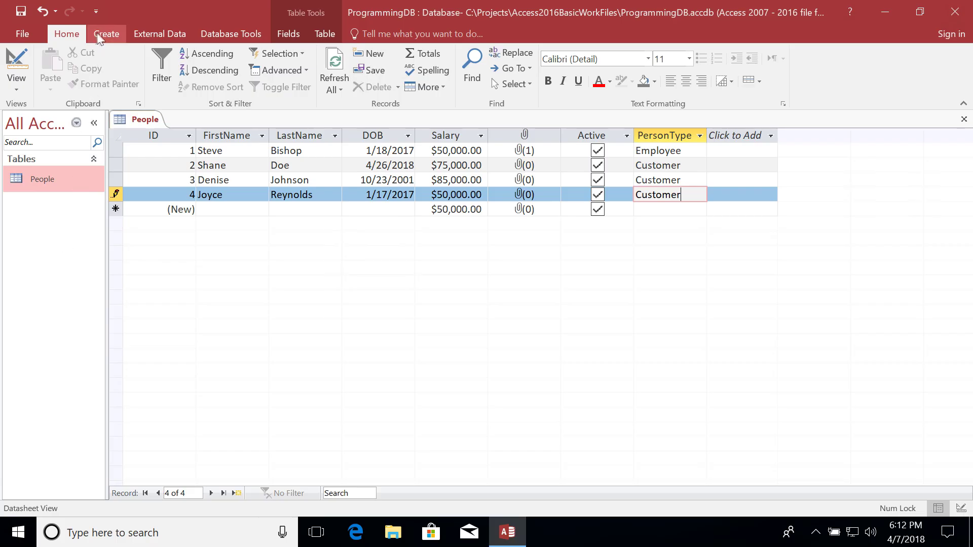
Design a new table with one Short Text field, TypeName, and start saving it.
left_click(106, 34)
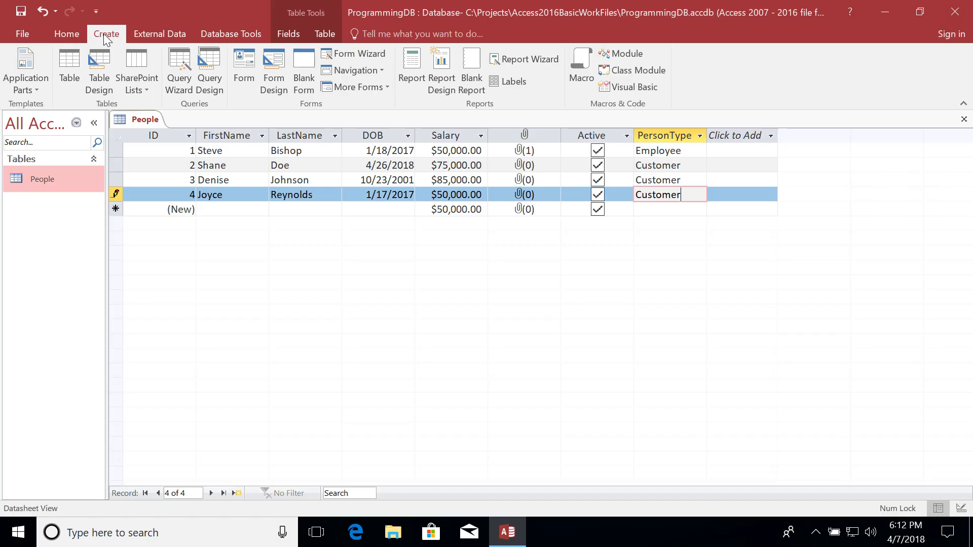
left_click(97, 64)
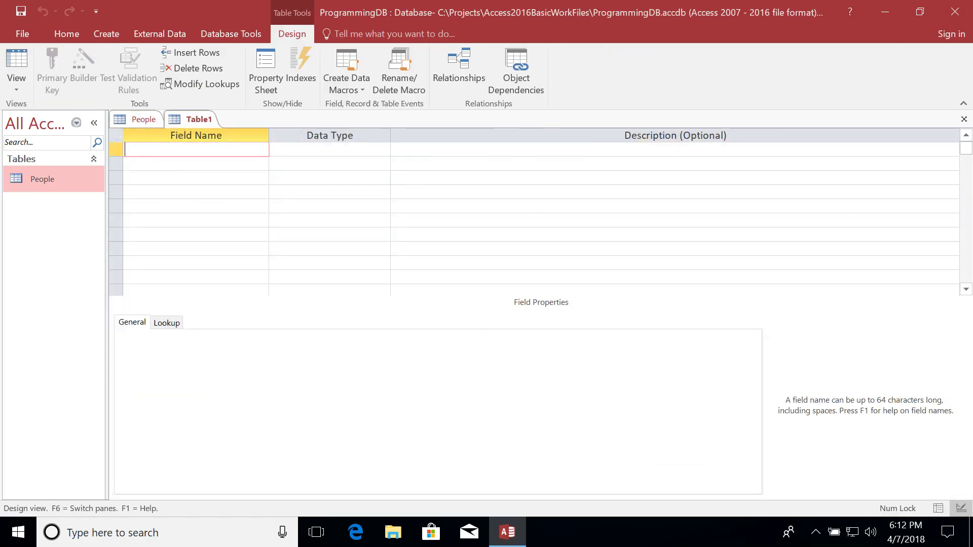
type("TypeName")
key("Tab")
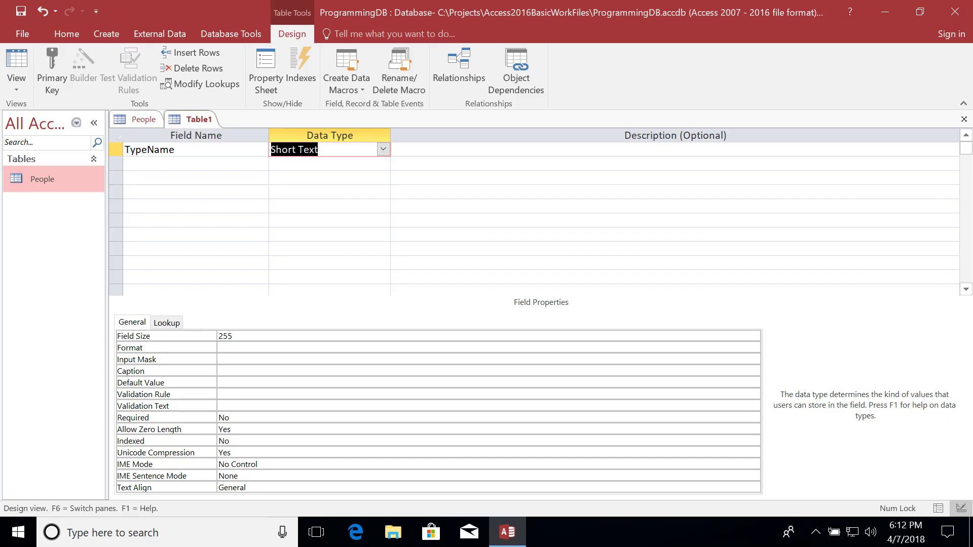
key("Tab")
key("Tab")
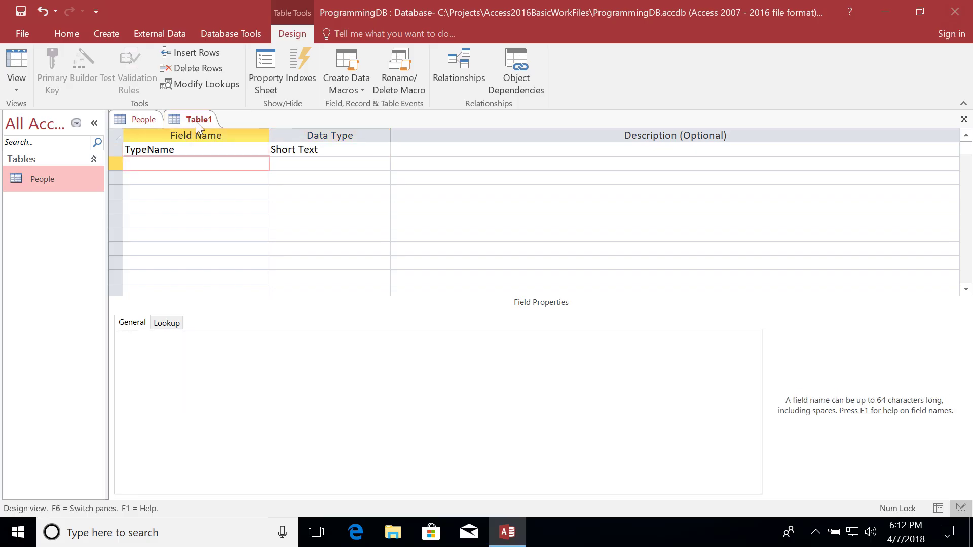
right_click(195, 120)
left_click(208, 128)
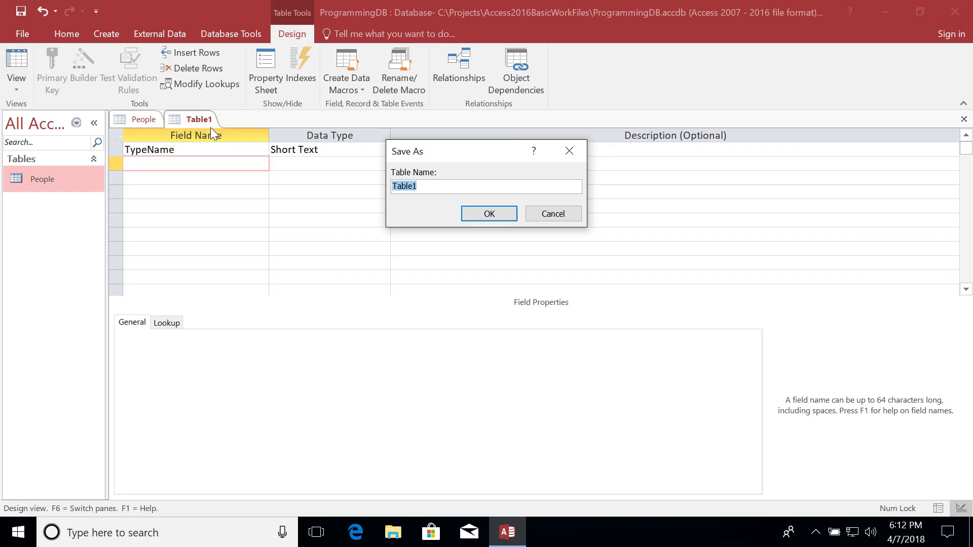
Save the table as PeopleTypes without a primary key and switch to Datasheet view.
type("PeopleTypes")
key("Return")
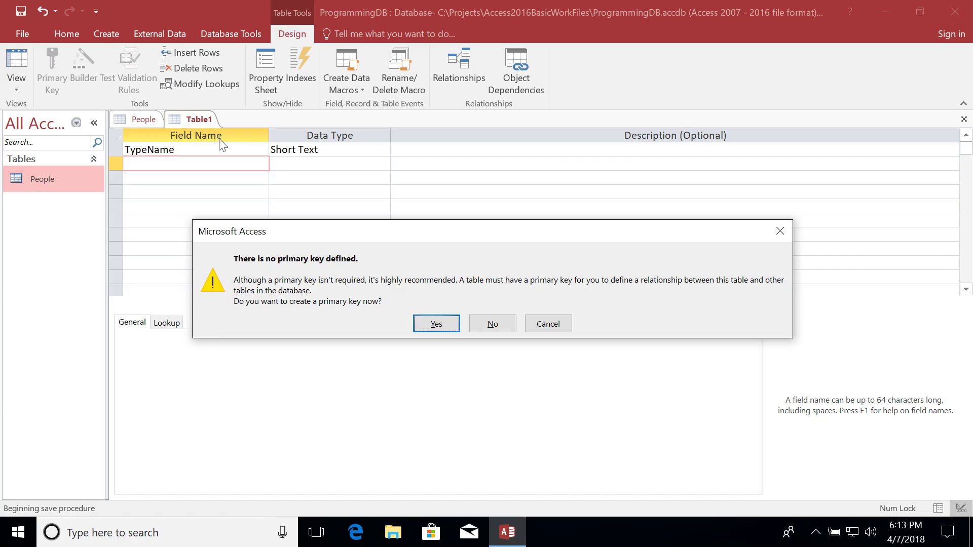
left_click(481, 327)
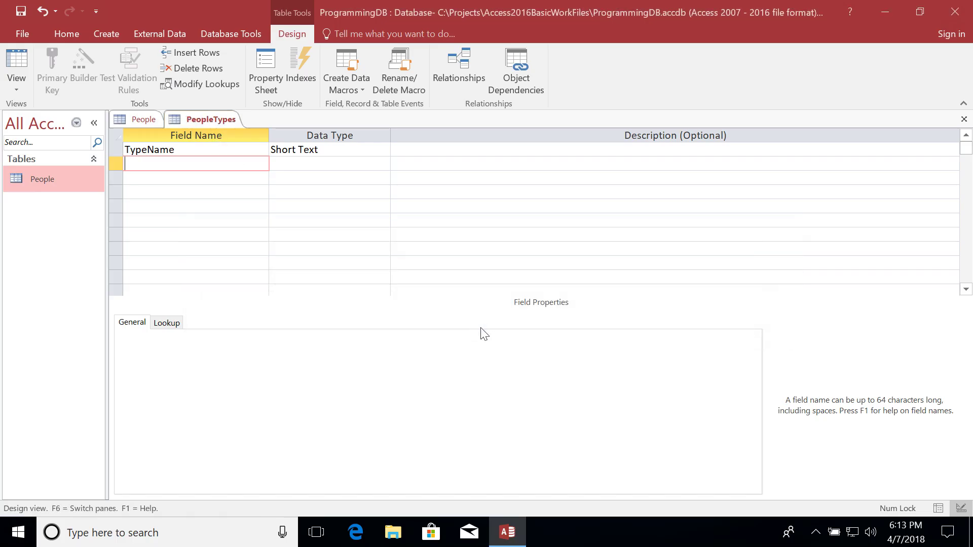
right_click(203, 120)
left_click(257, 209)
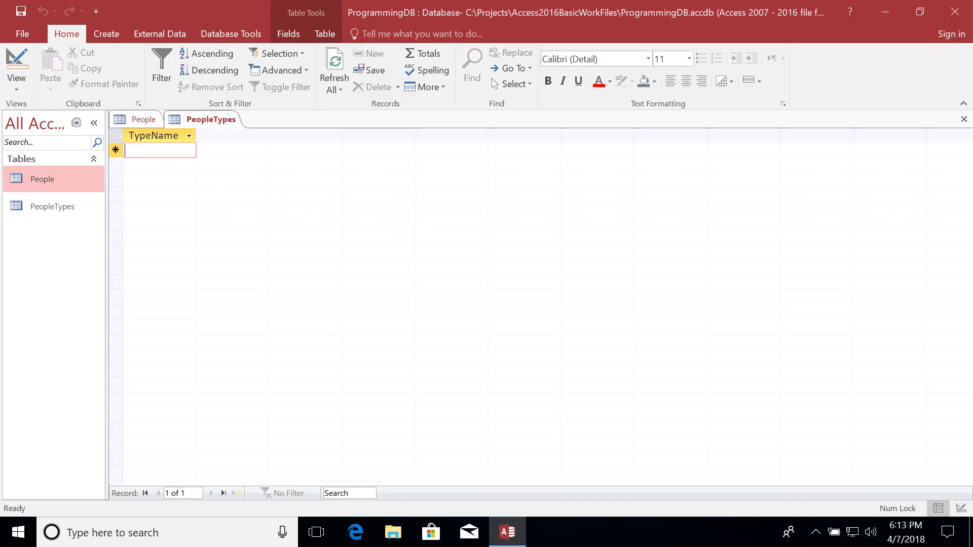
Enter Employee and Customer as the two TypeName rows.
type("Employee")
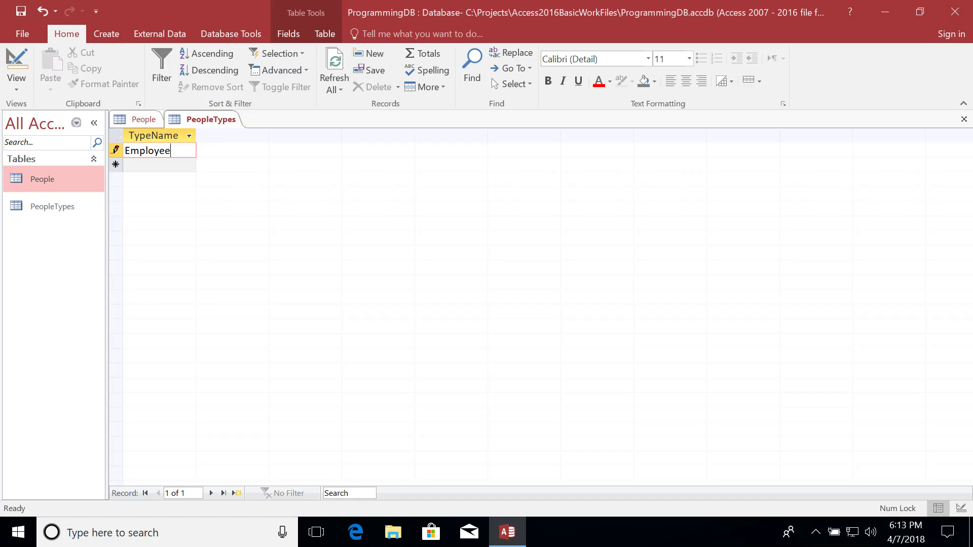
key("Return")
type("Customer")
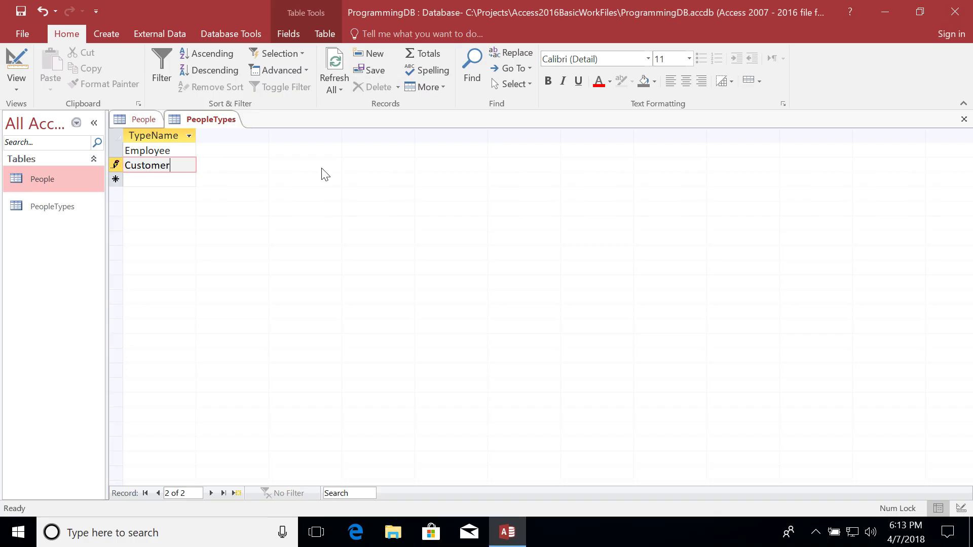
left_click(143, 120)
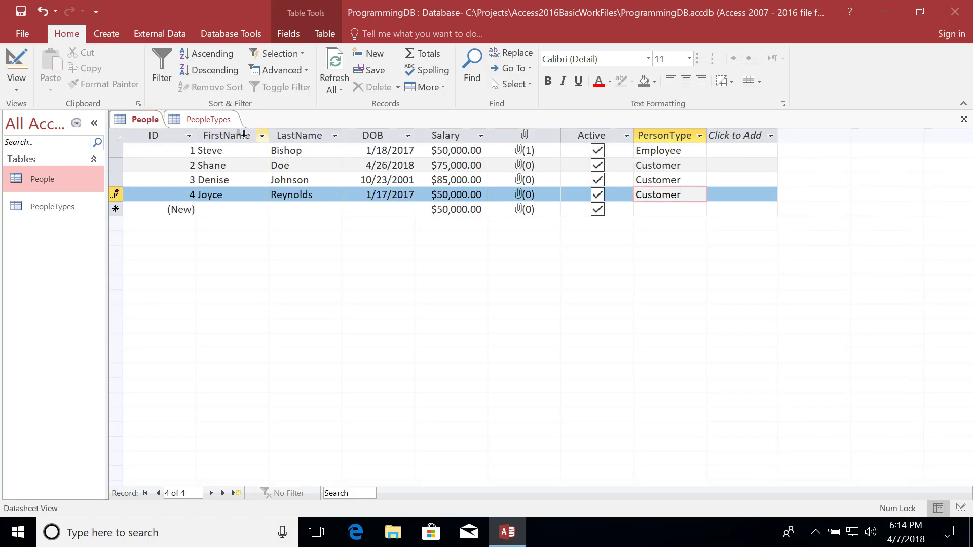
left_click(210, 120)
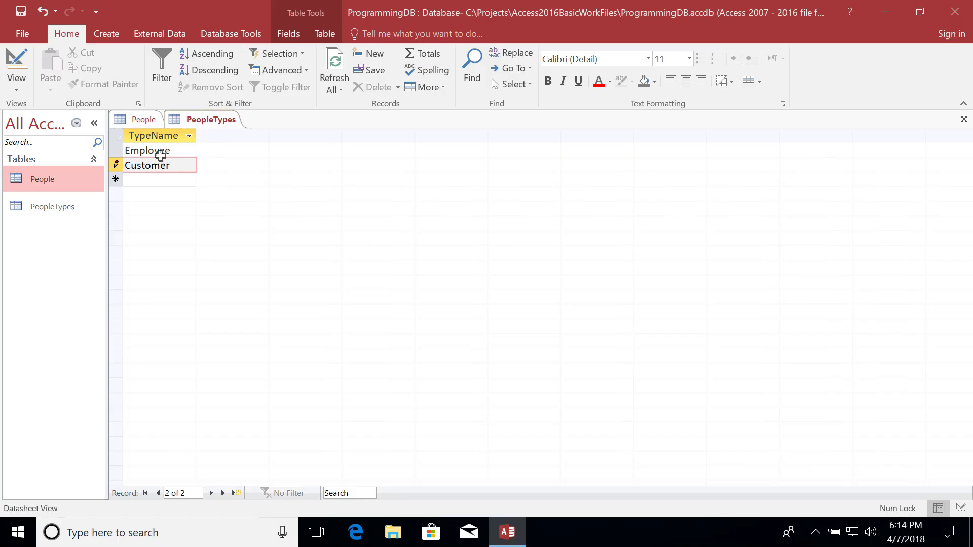
left_click(147, 121)
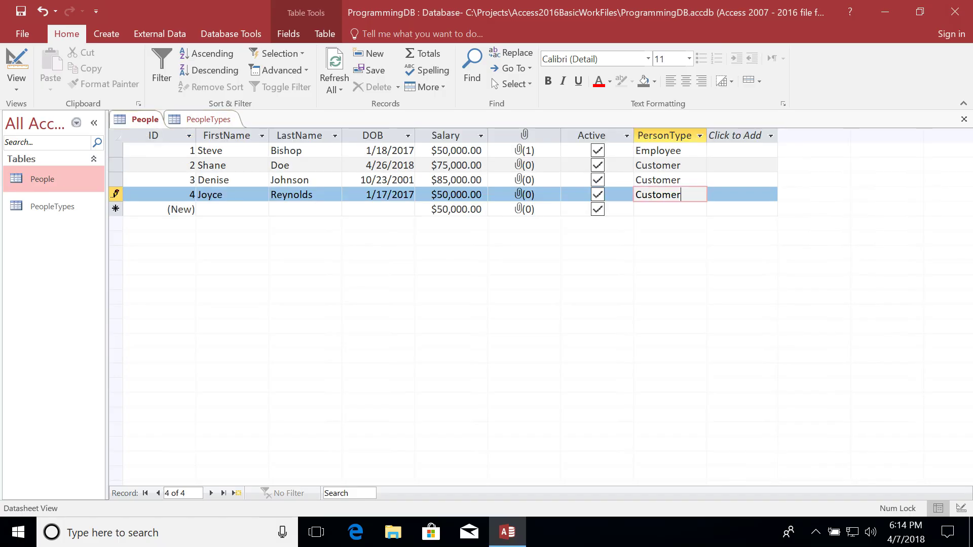
left_click(118, 152)
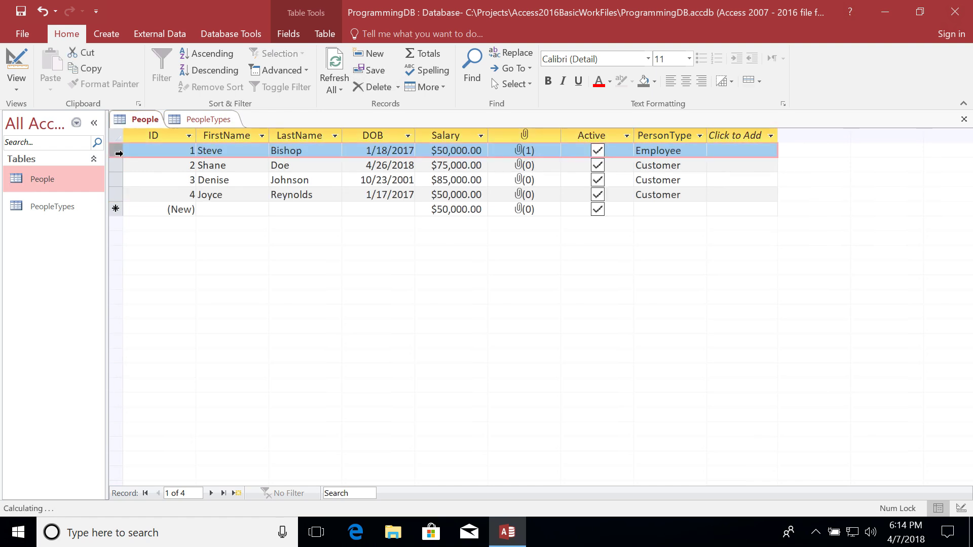
left_click(206, 120)
left_click(125, 152)
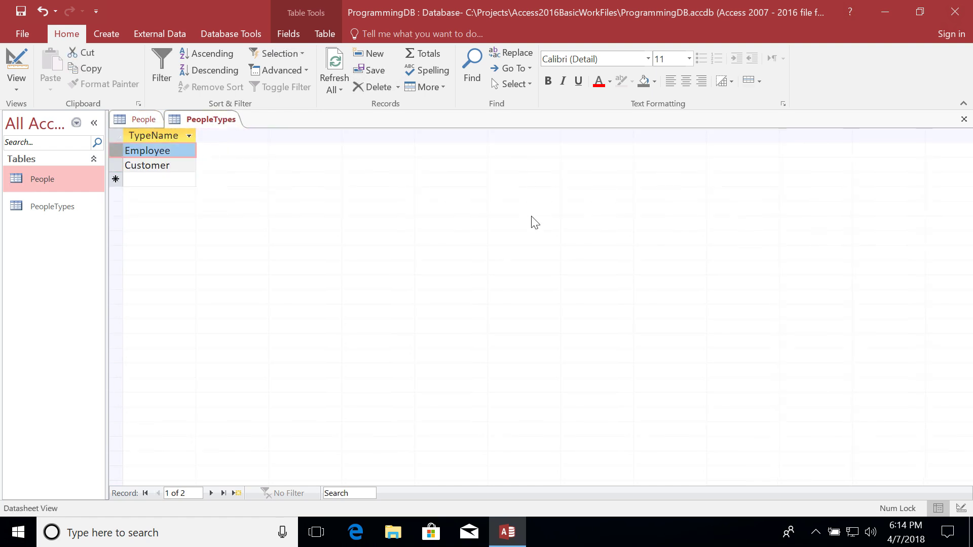
left_click(143, 120)
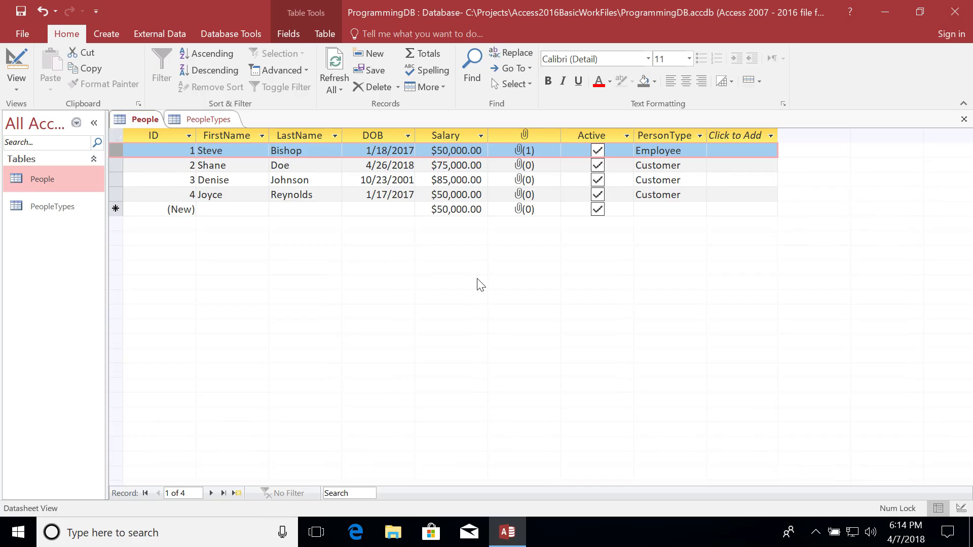
left_click(160, 136)
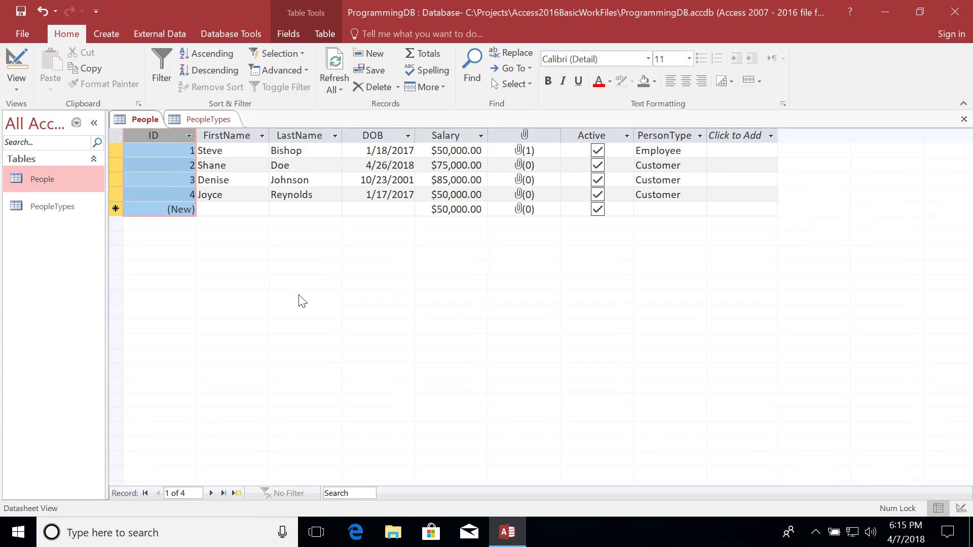
left_click(119, 147)
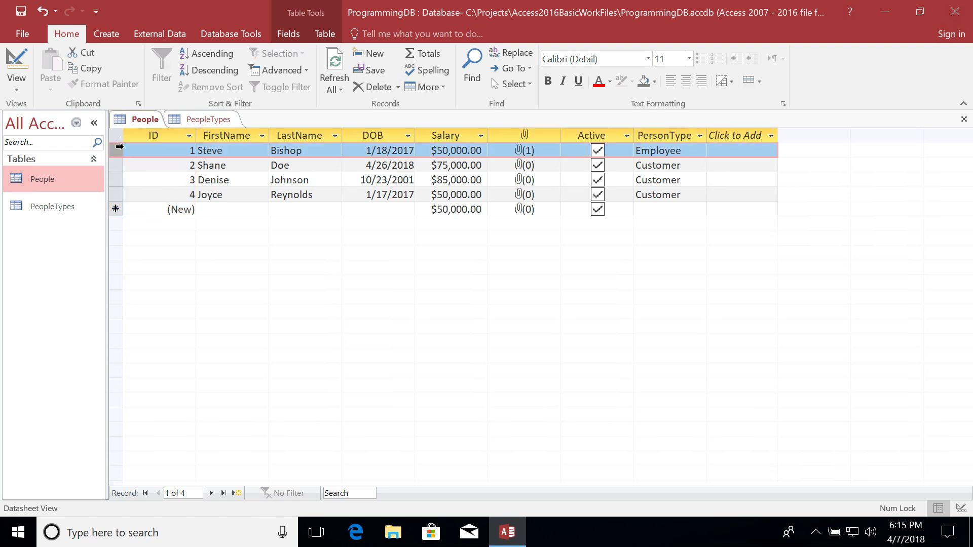
left_click(187, 119)
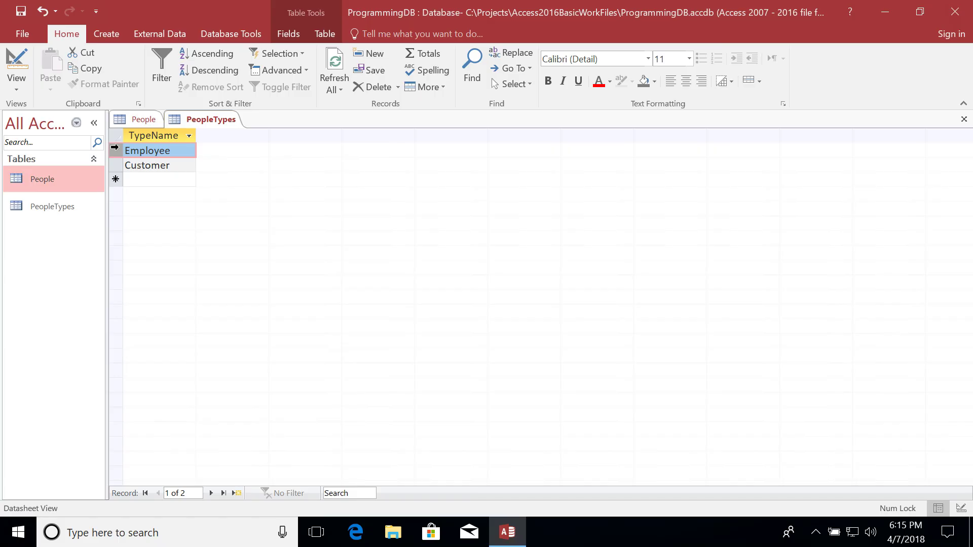
left_click(116, 166)
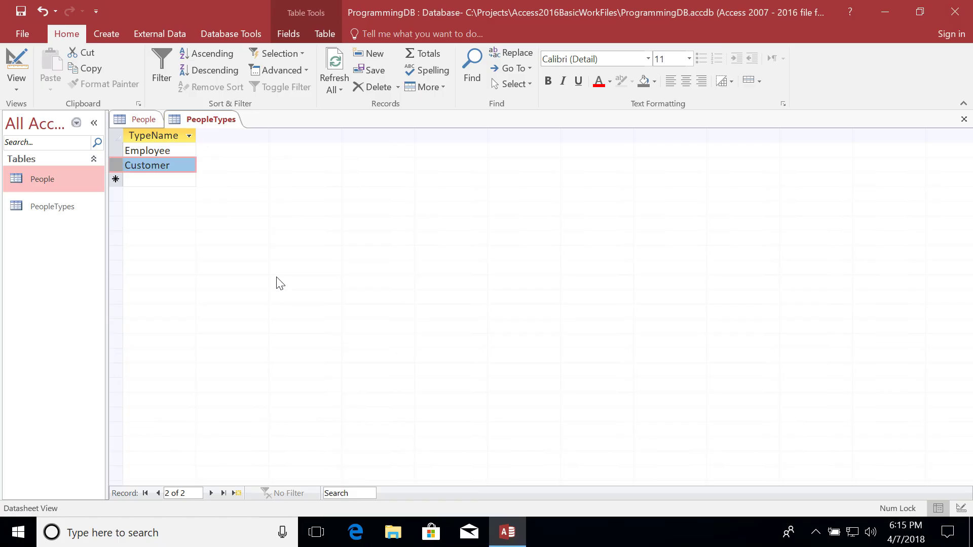
left_click(140, 123)
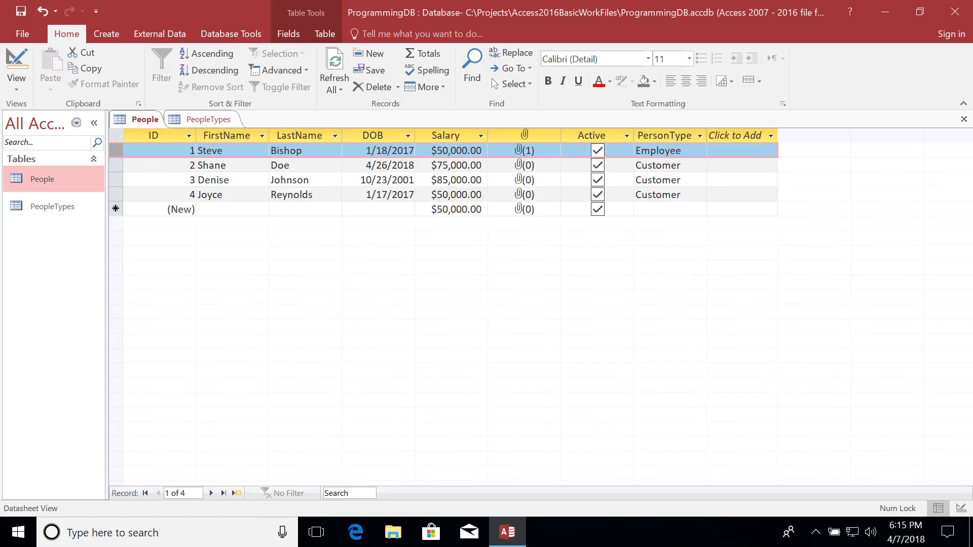
left_click(669, 136)
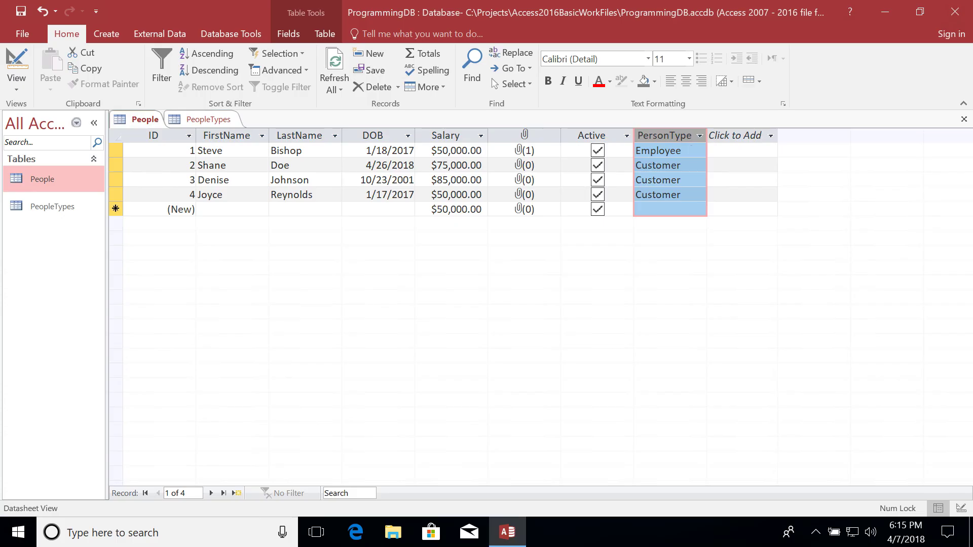
left_click(203, 120)
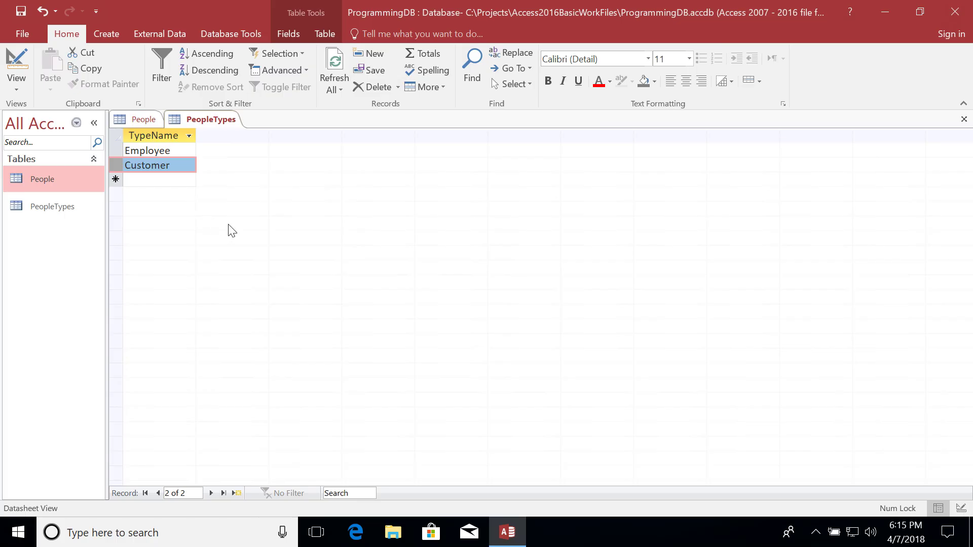
right_click(196, 120)
In PeopleTypes Design view, insert an ID AutoNumber field above TypeName.
left_click(234, 187)
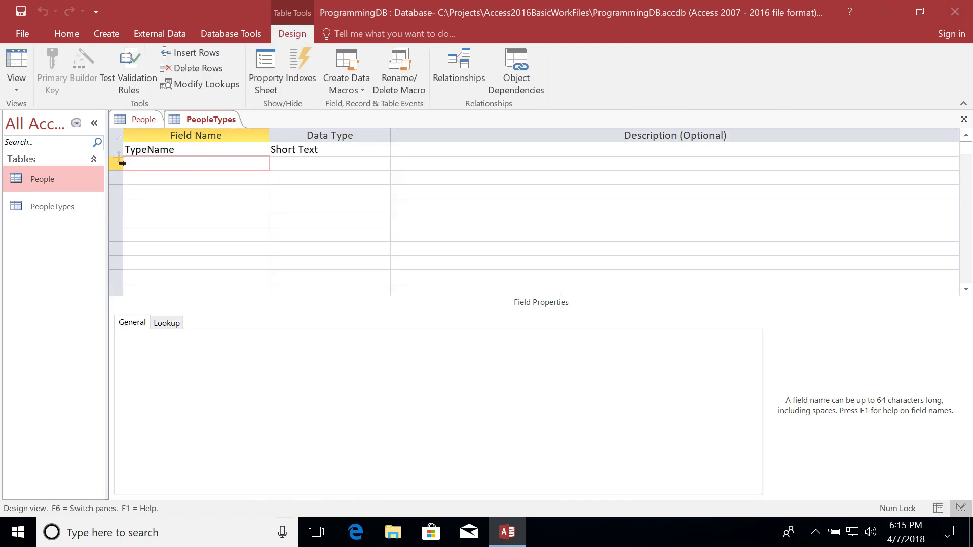
left_click(121, 151)
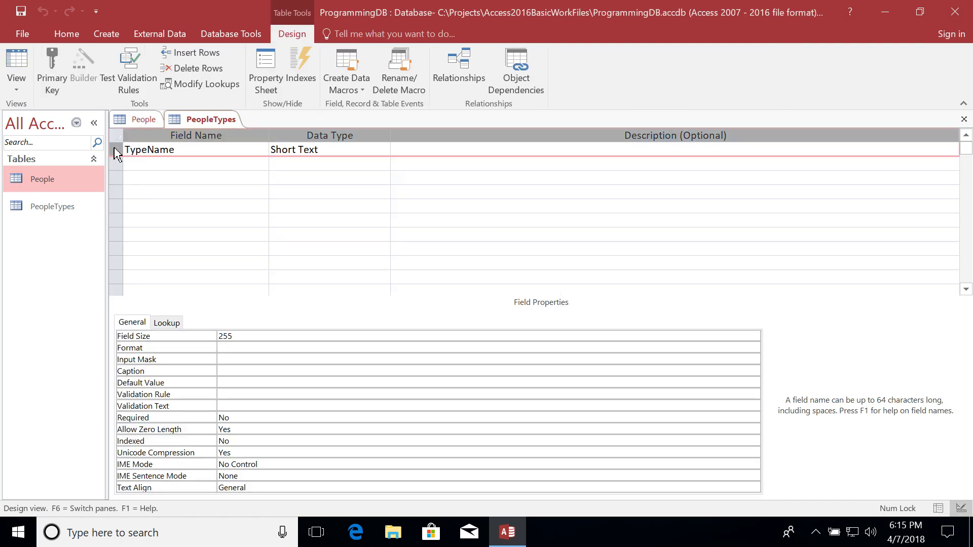
right_click(116, 153)
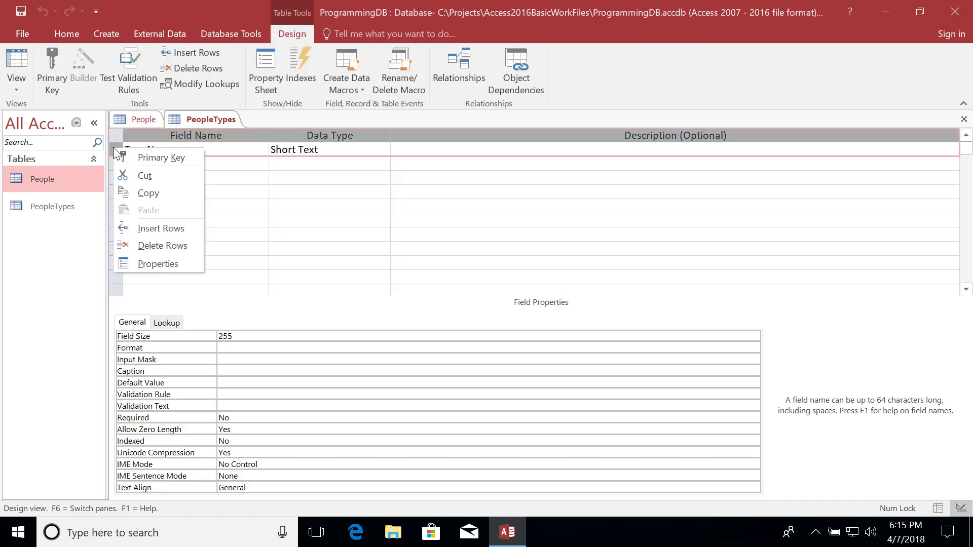
left_click(153, 227)
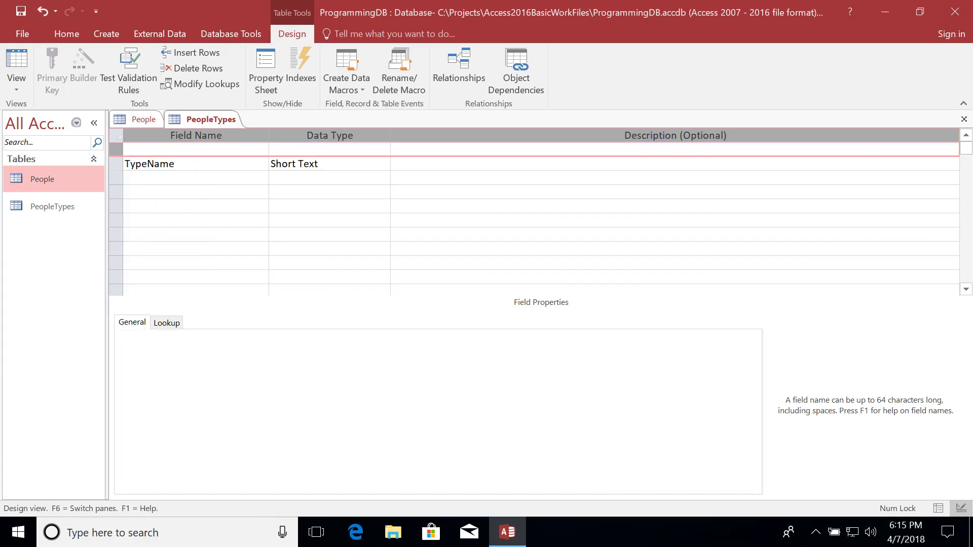
left_click(195, 149)
type("ID")
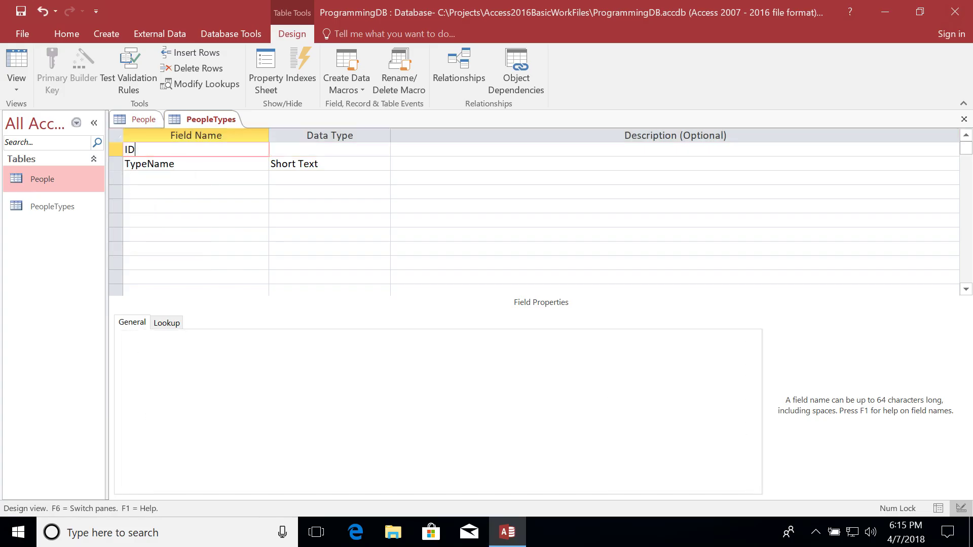
key("Tab")
type("Au")
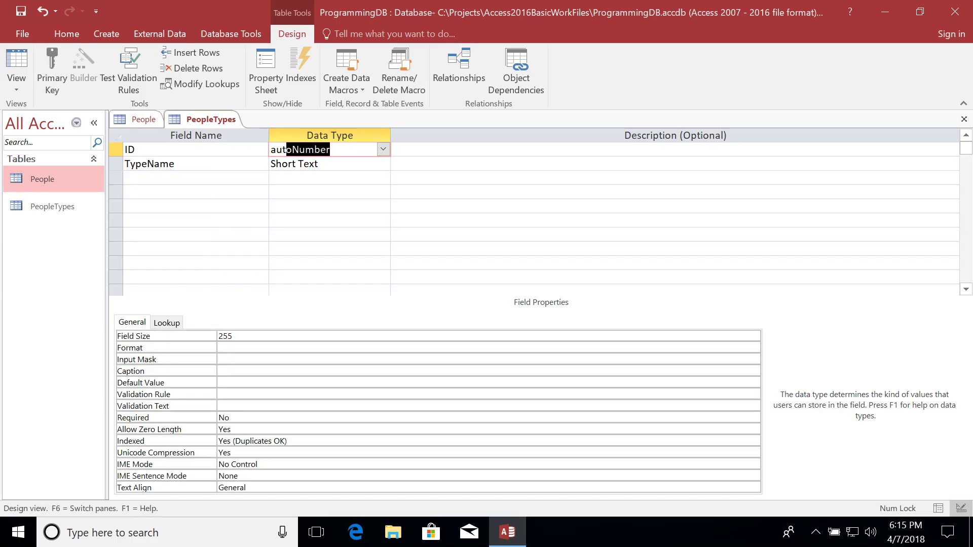
key("Tab")
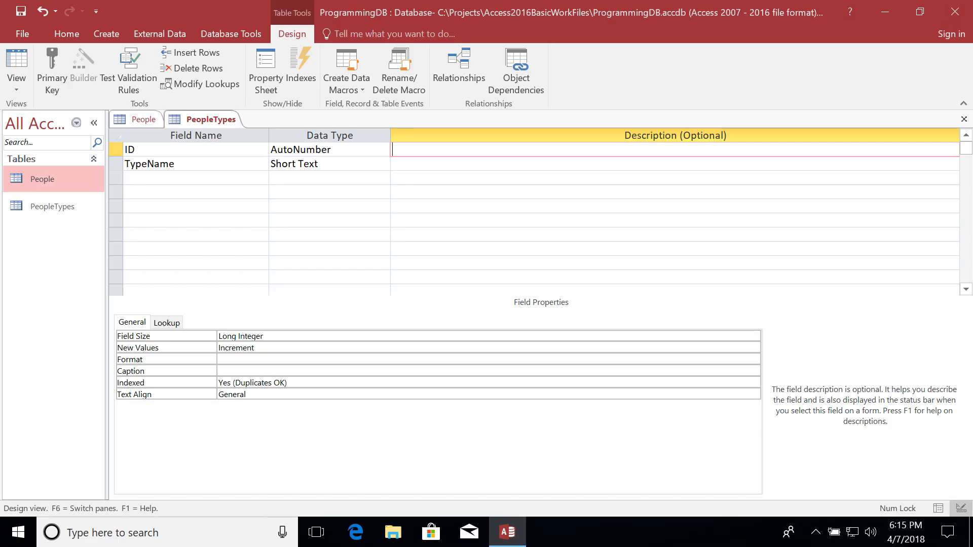
Make ID the primary key and save the PeopleTypes design.
left_click(117, 151)
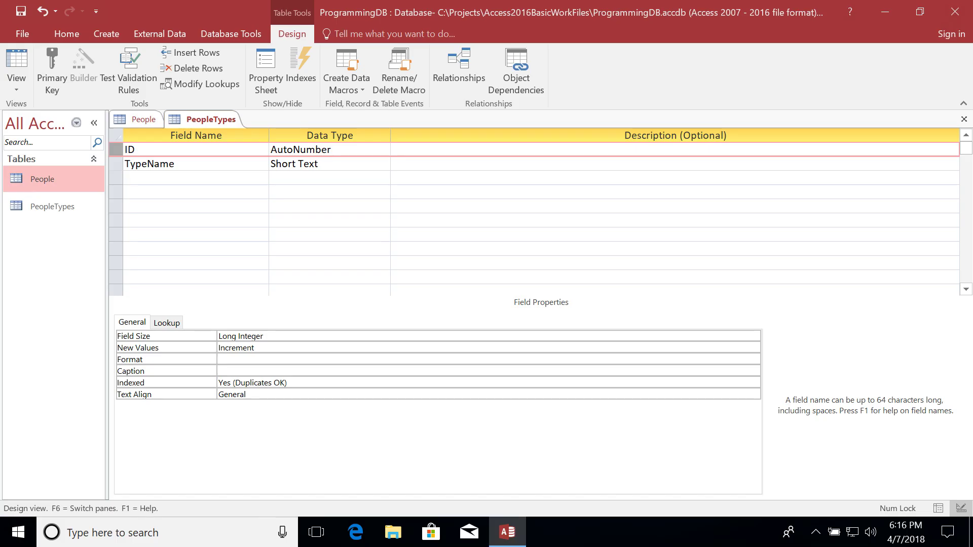
left_click(48, 63)
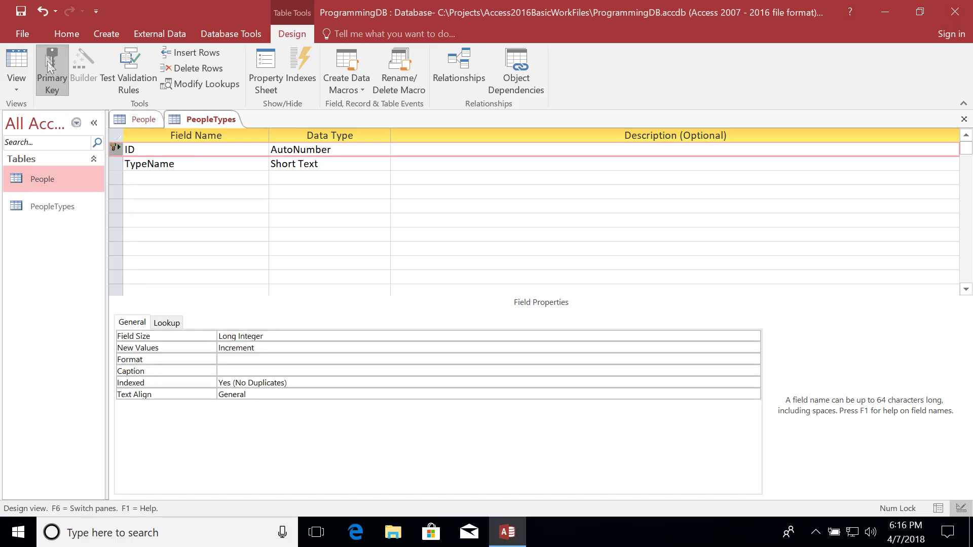
left_click(21, 11)
right_click(192, 118)
left_click(235, 203)
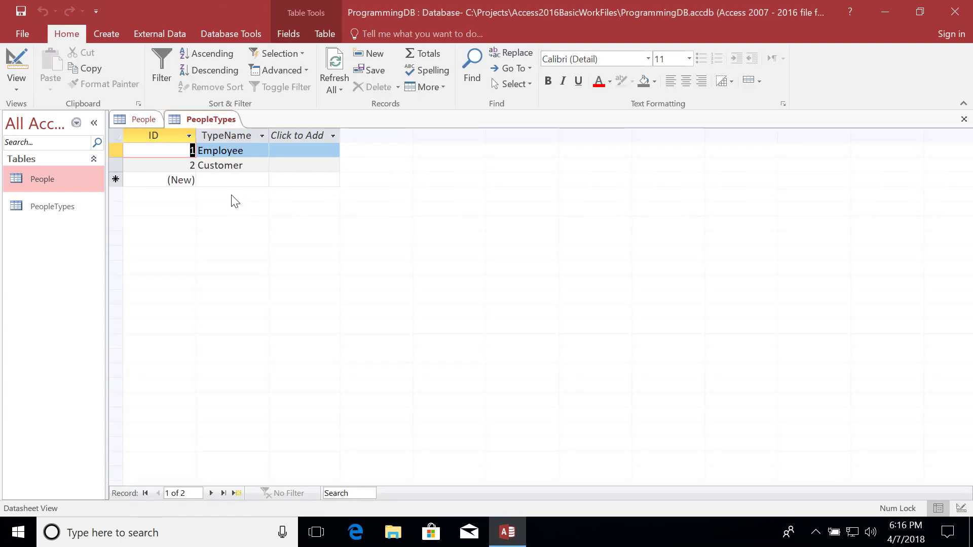
left_click(154, 135)
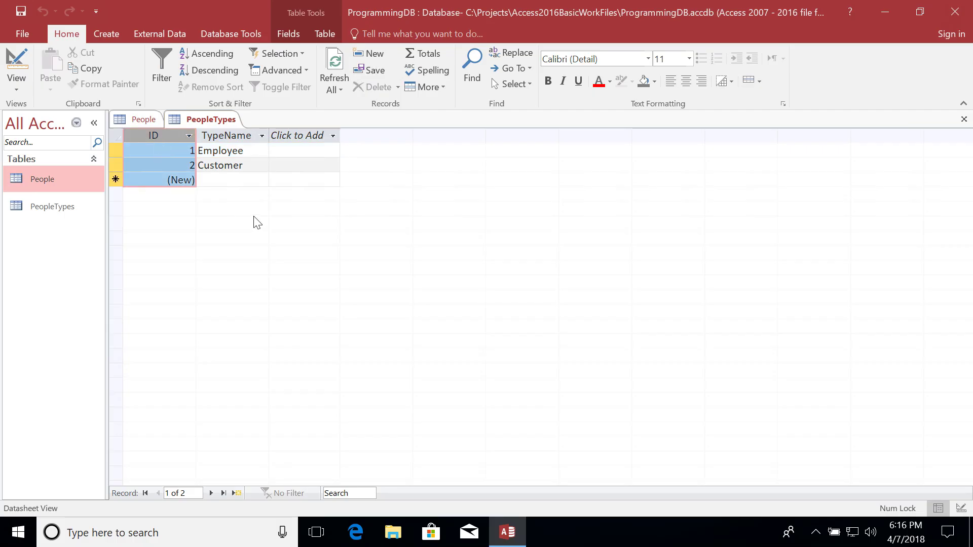
left_click(115, 150)
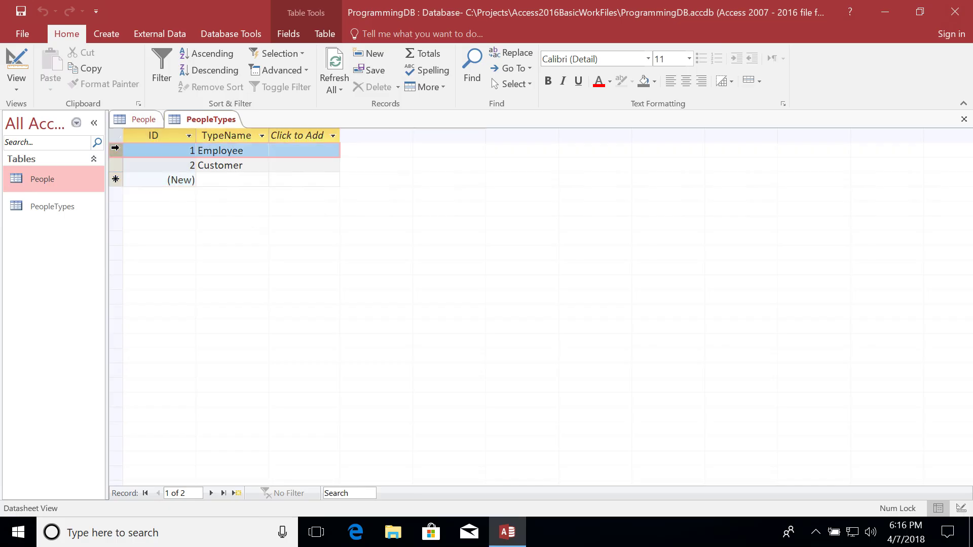
left_click(115, 166)
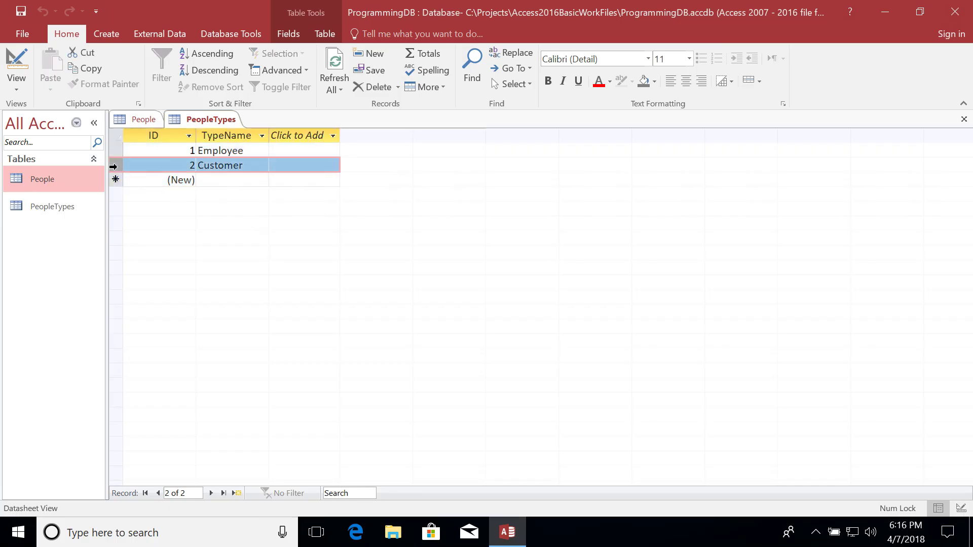
left_click(136, 119)
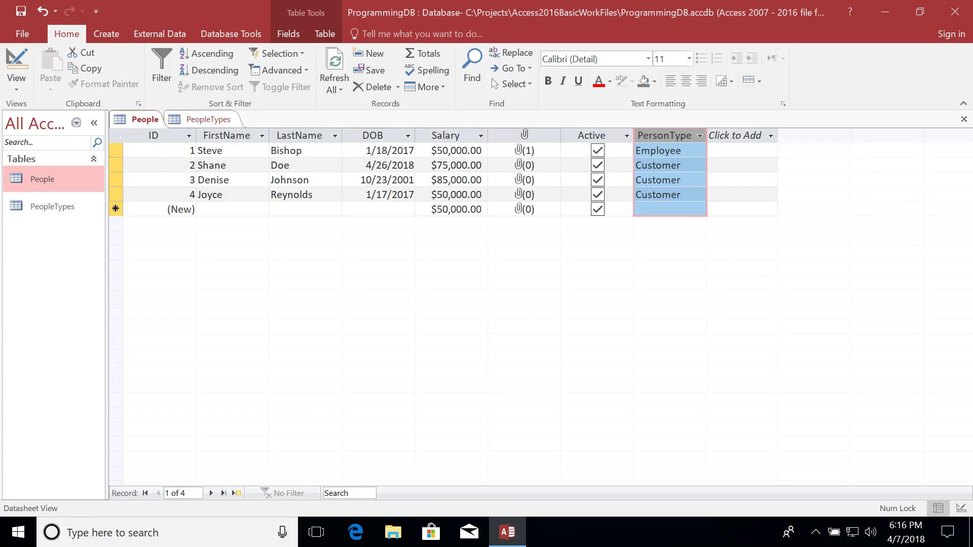
left_click(680, 150)
Change PersonType to 1 for the first record and 2 for the other three, then save.
key("BackSpace")
key("BackSpace")
key("BackSpace")
key("BackSpace")
key("BackSpace")
key("BackSpace")
key("BackSpace")
key("BackSpace")
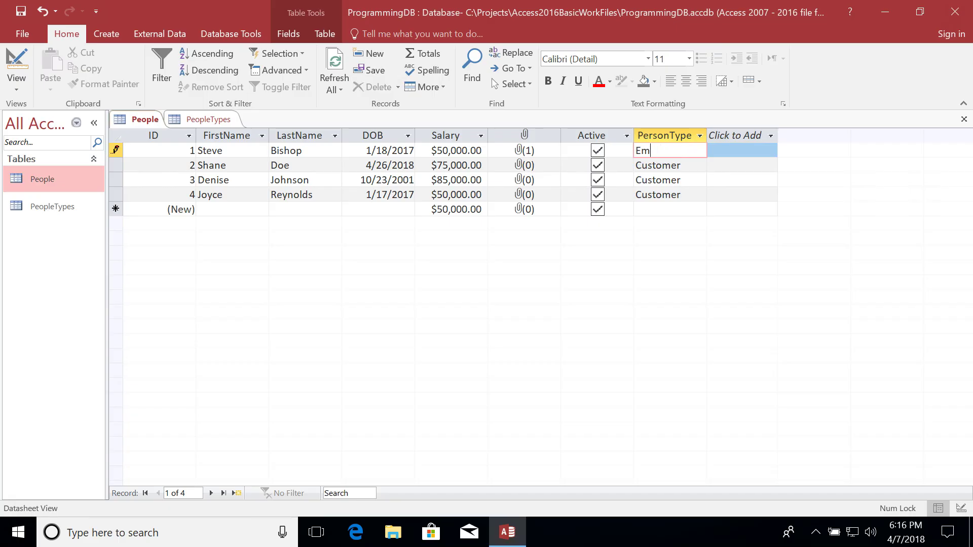
type("1")
key("Down")
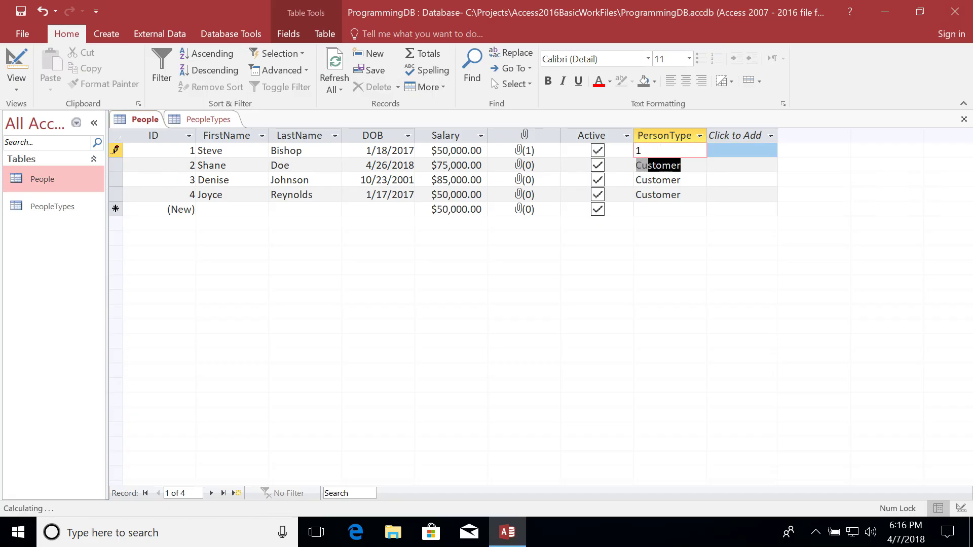
type("2")
key("Down")
type("2")
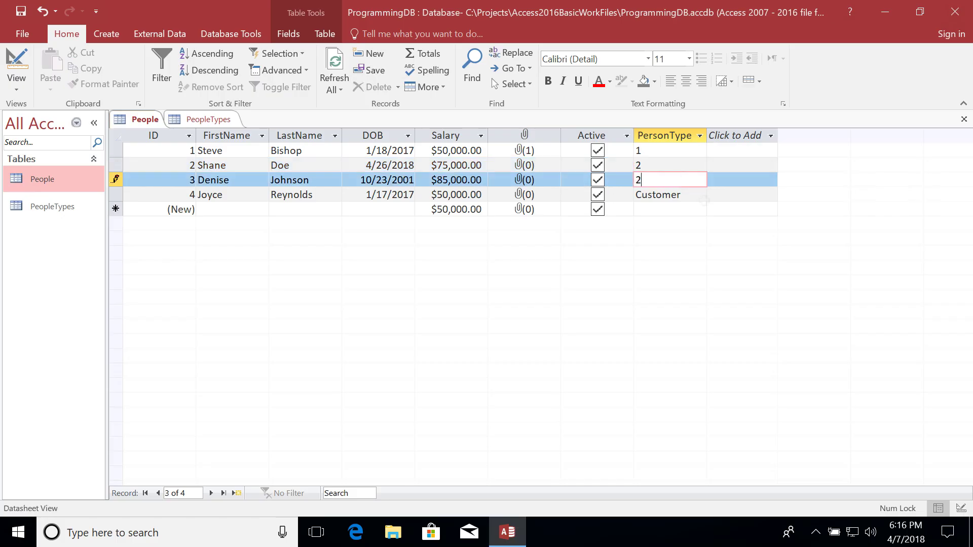
key("Down")
type("2")
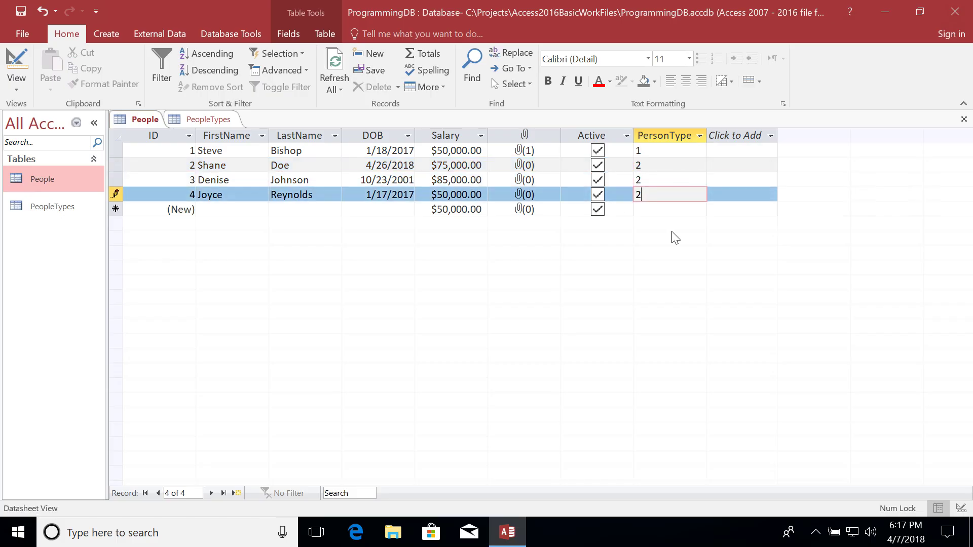
left_click(20, 11)
Set PersonType in the People design to Number, Long Integer, then select the PeopleTypes ID column.
right_click(138, 117)
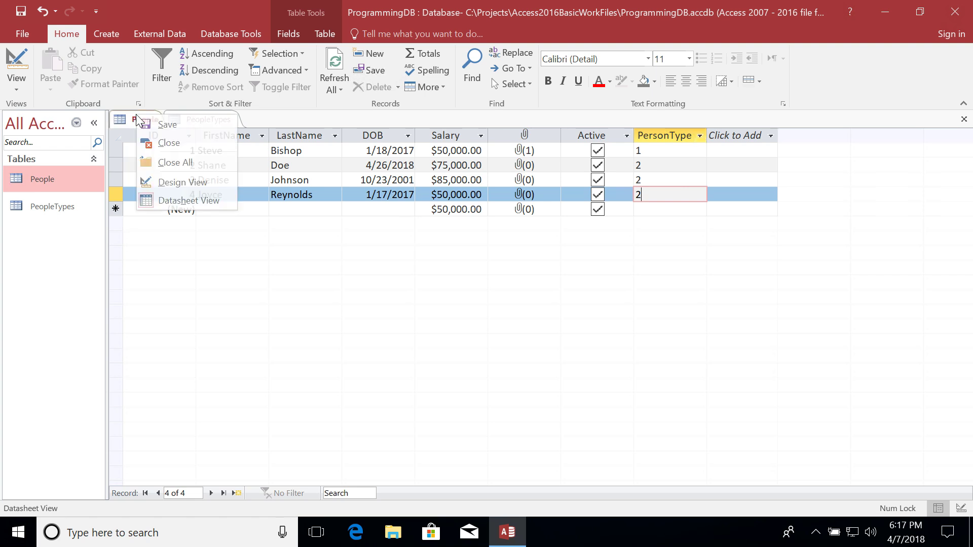
left_click(171, 180)
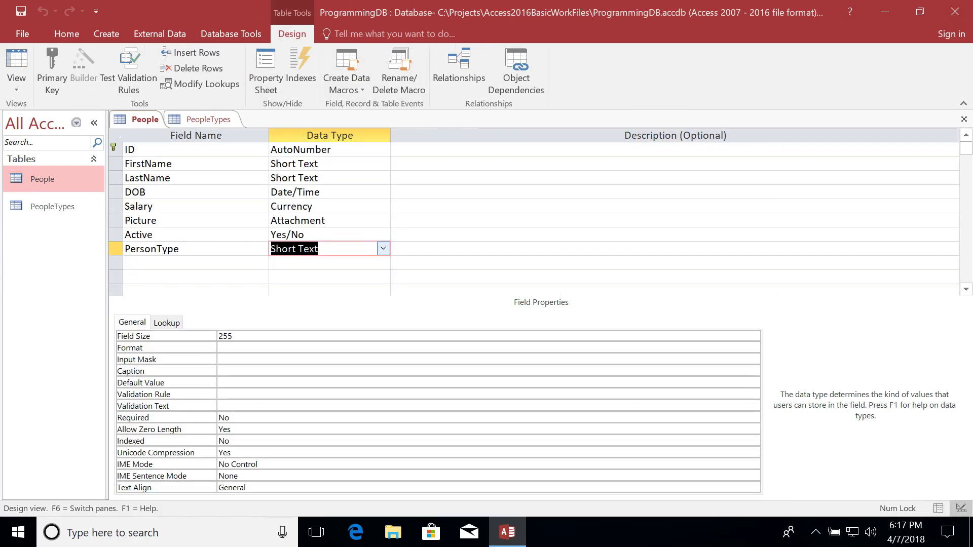
left_click(199, 120)
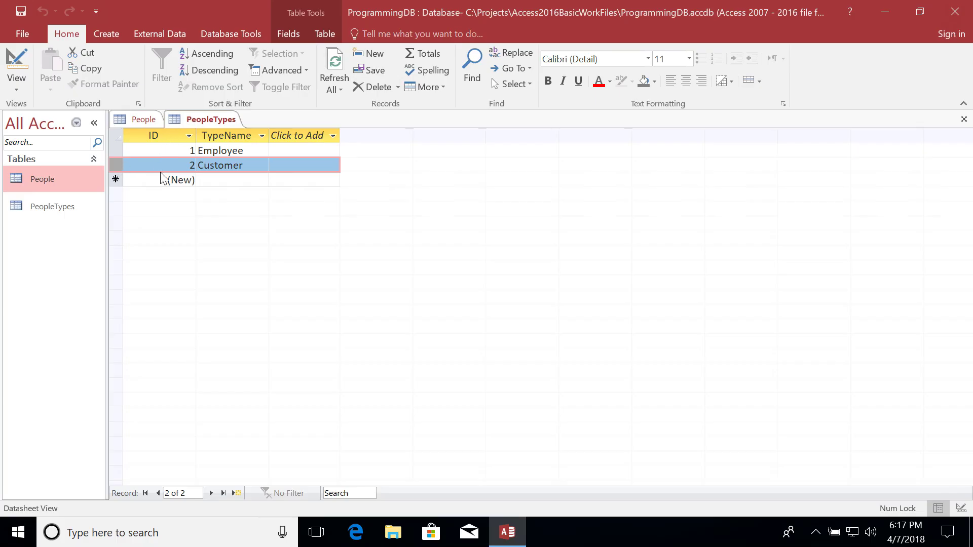
left_click(147, 120)
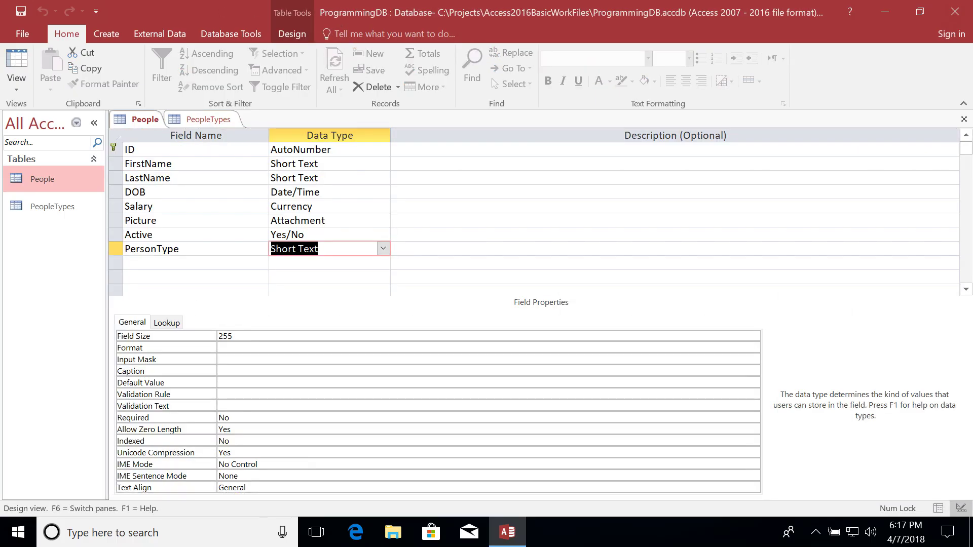
left_click(383, 248)
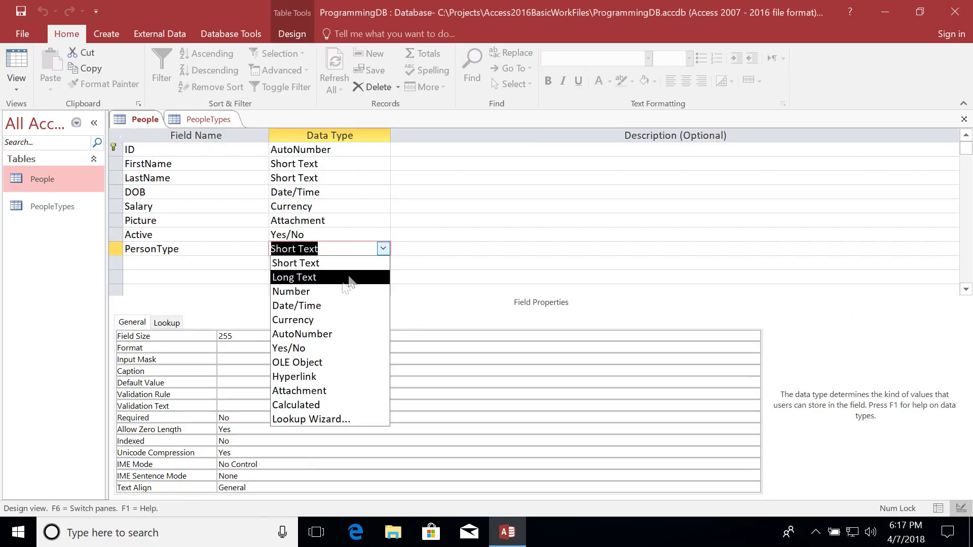
left_click(337, 291)
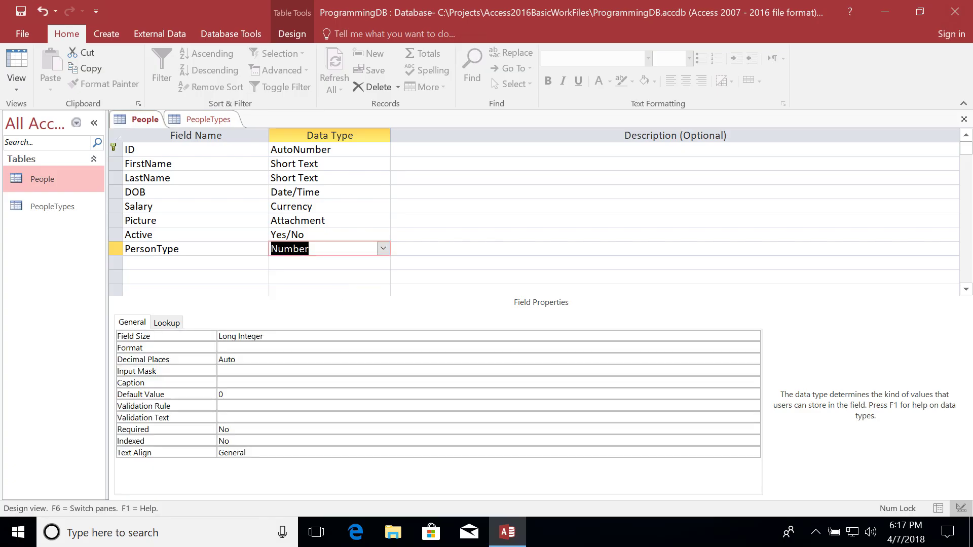
left_click(274, 335)
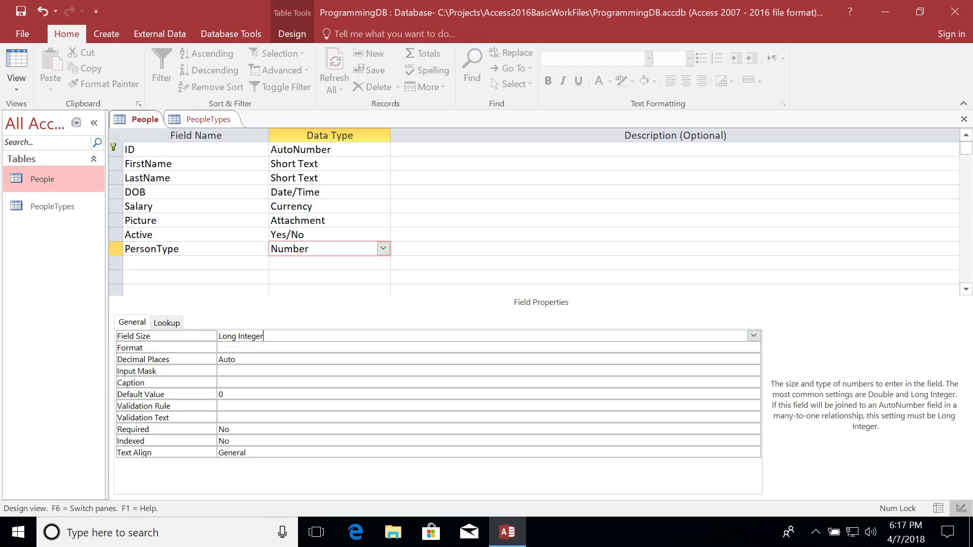
left_click(199, 118)
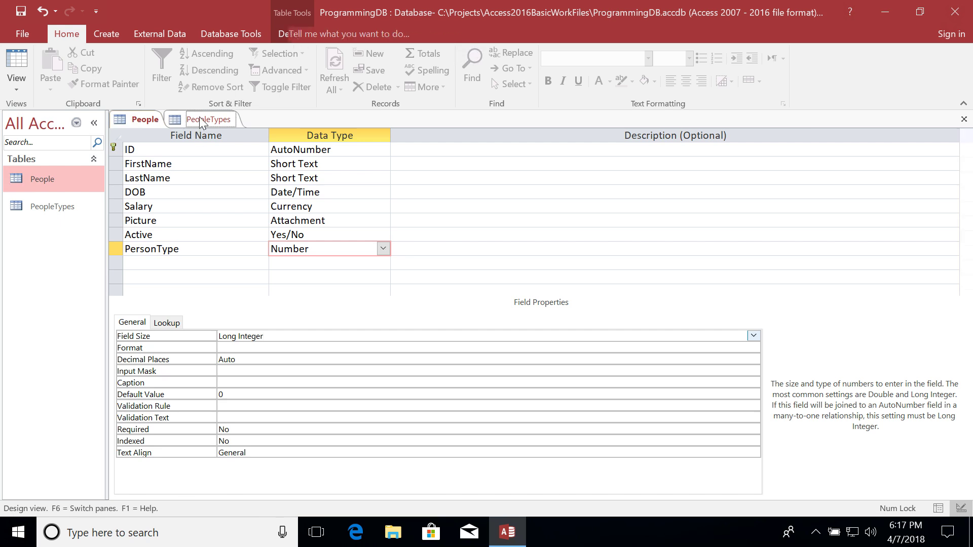
left_click(151, 134)
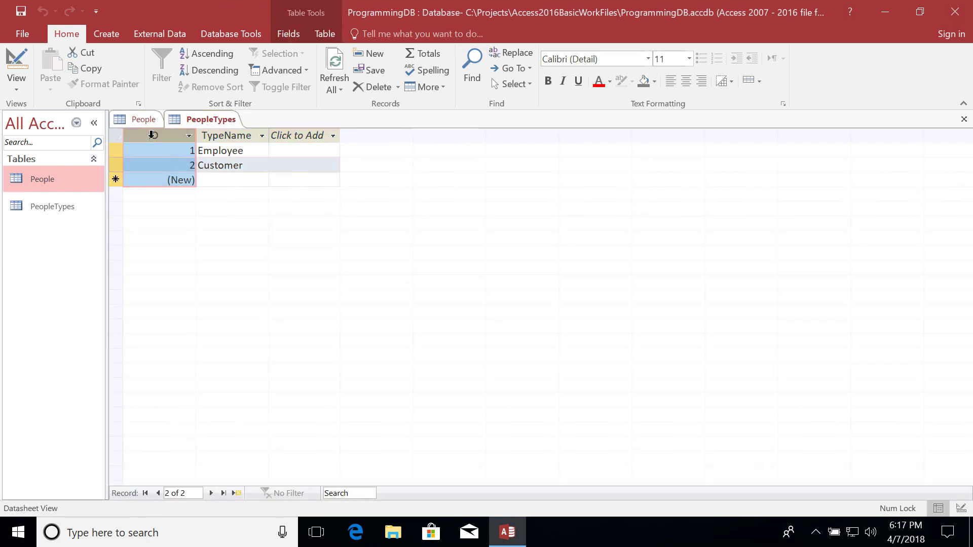
Verify PeopleTypes' ID field size is Long Integer, then select PersonType's properties in the People design.
right_click(192, 121)
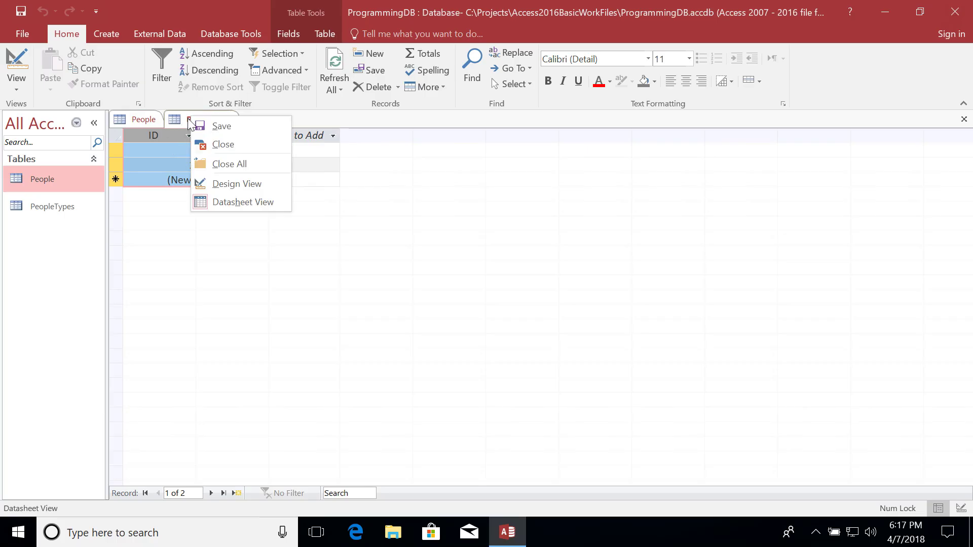
left_click(218, 183)
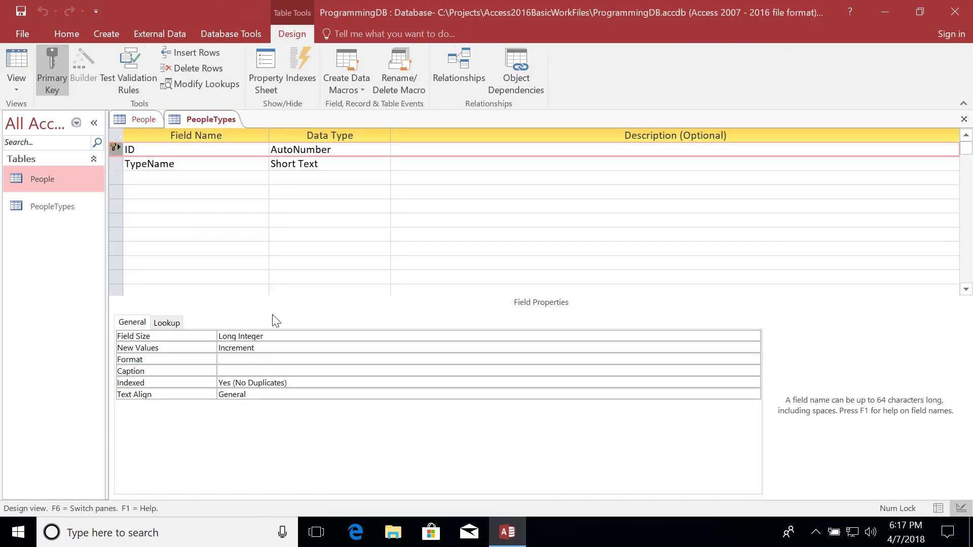
left_click(273, 336)
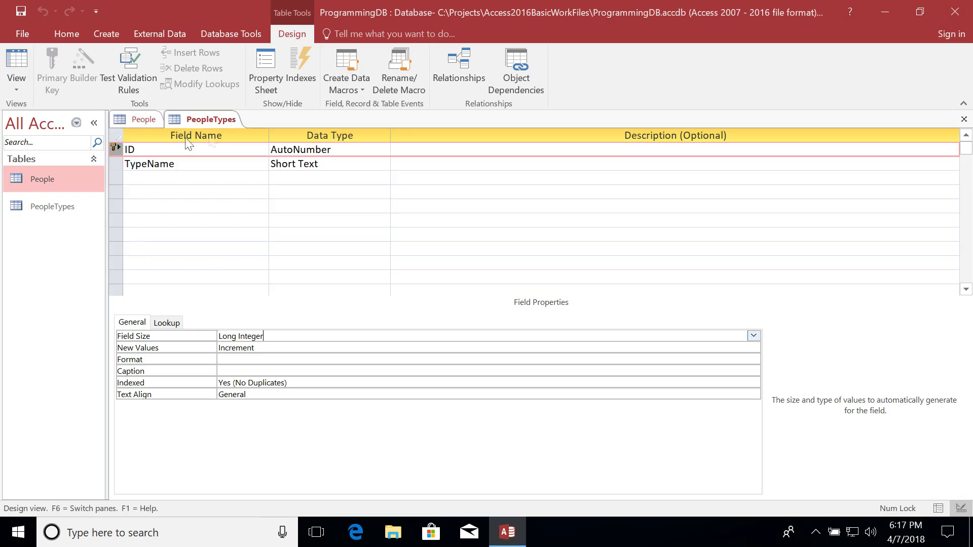
left_click(131, 118)
left_click(116, 248)
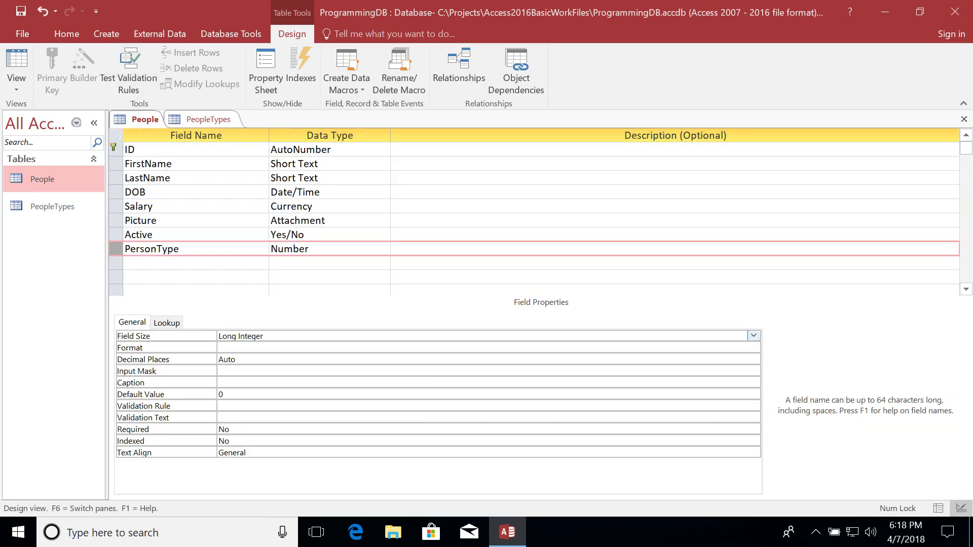
key("F6")
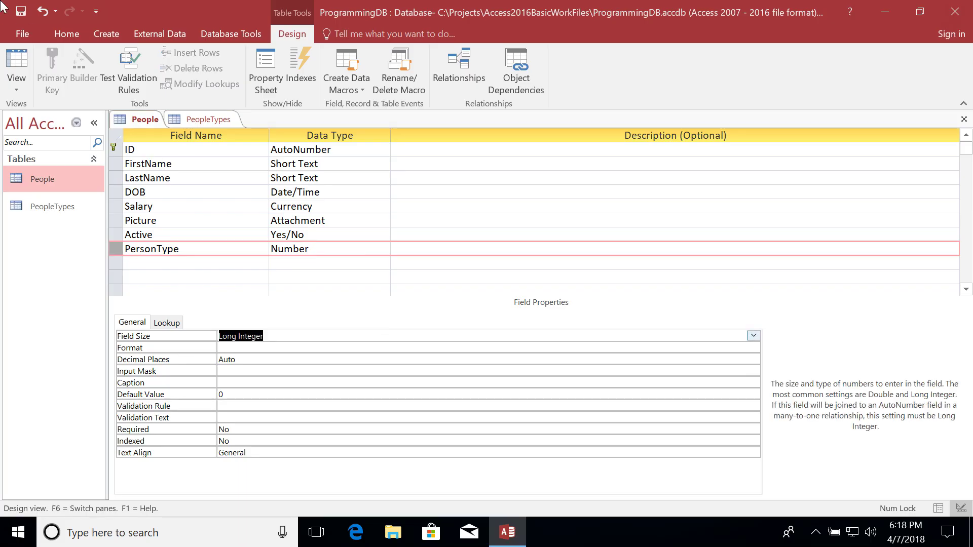
Save the People design with PersonType as Number, accepting the data-loss warning.
left_click(20, 14)
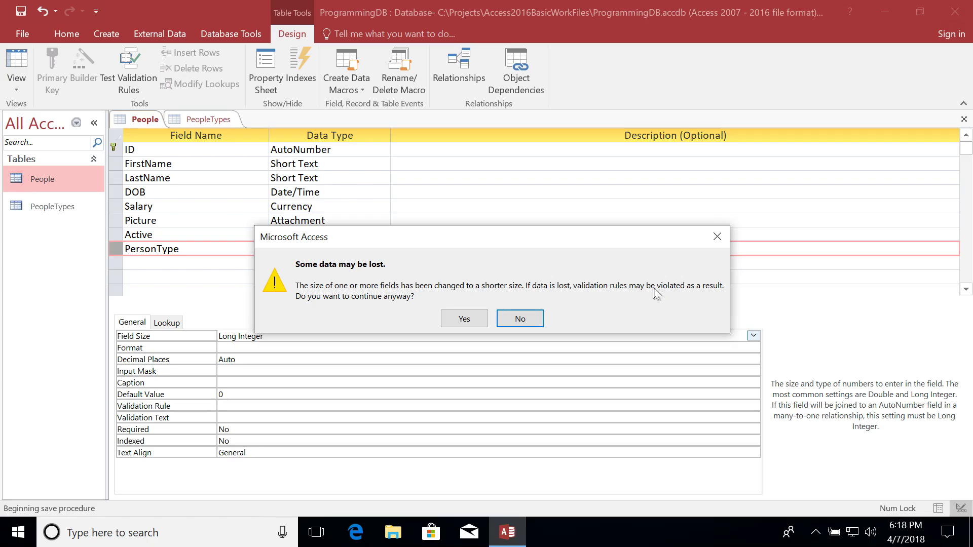
left_click(464, 319)
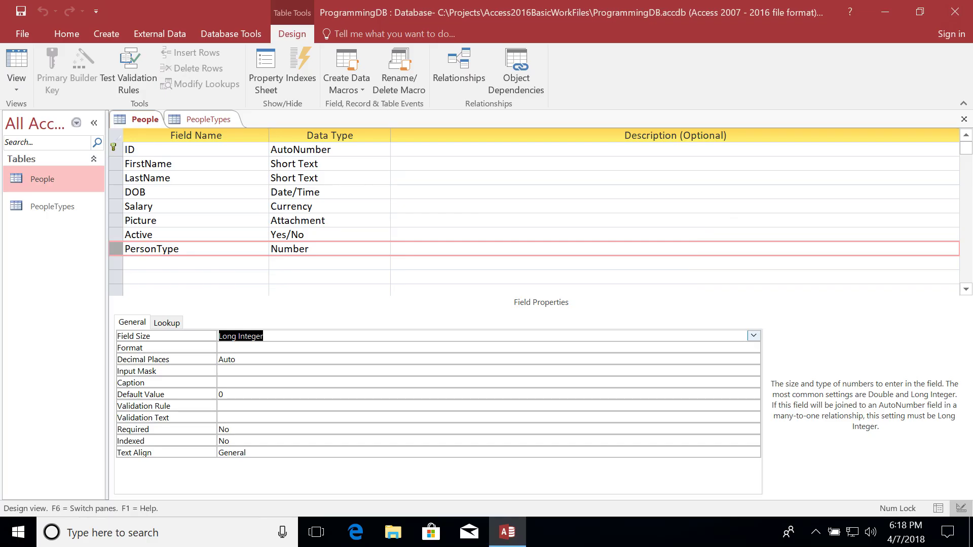
right_click(136, 118)
Compare People's PersonType codes 1, 2, 2, 2 with PeopleTypes IDs, then start a new People record.
left_click(178, 202)
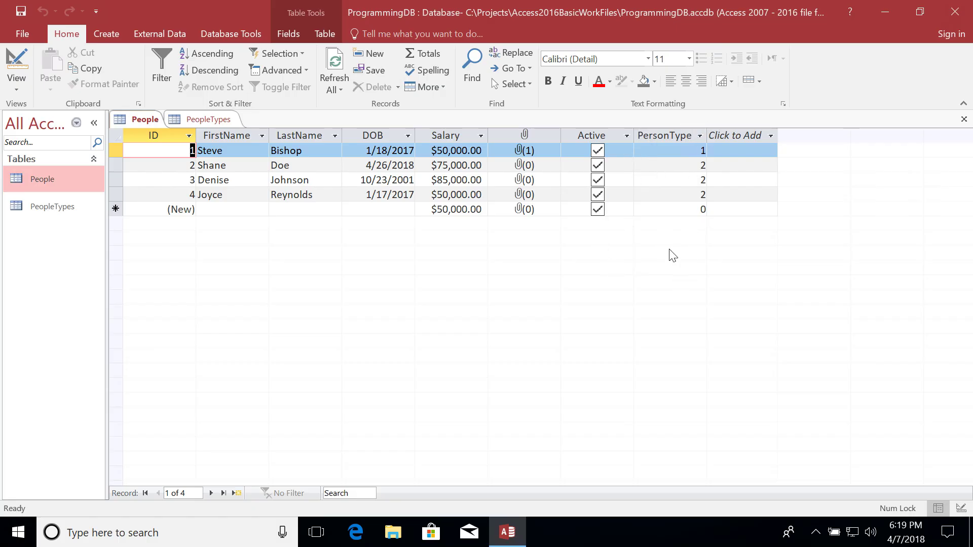
left_click(205, 119)
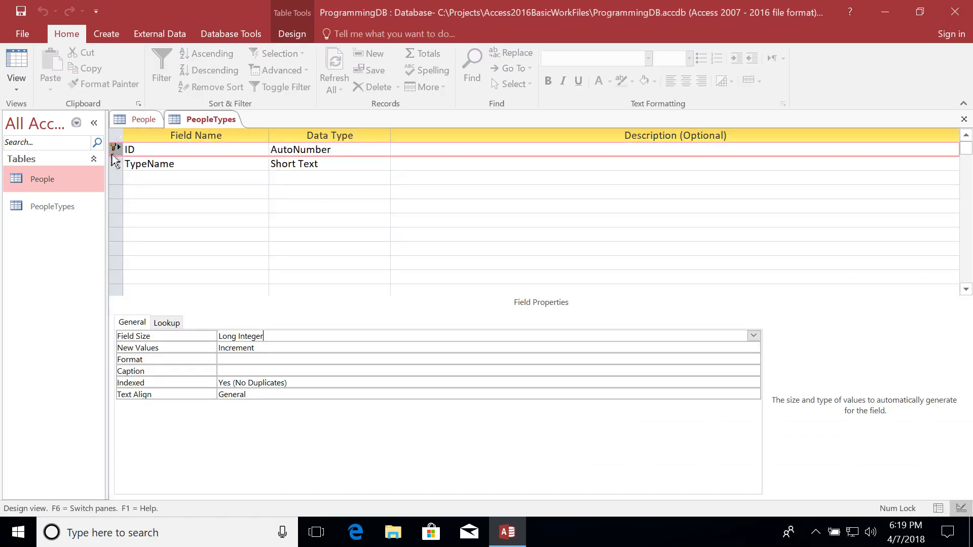
right_click(115, 151)
right_click(181, 124)
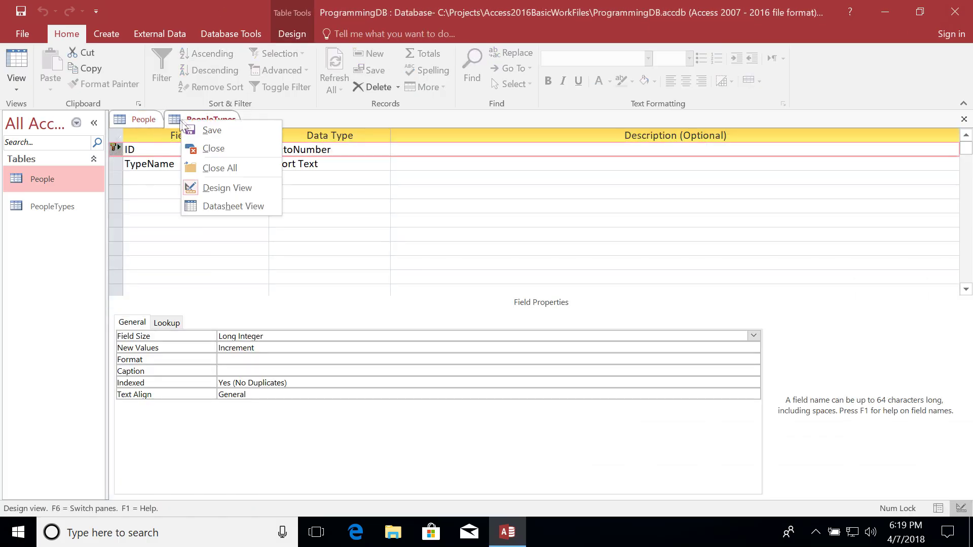
left_click(213, 206)
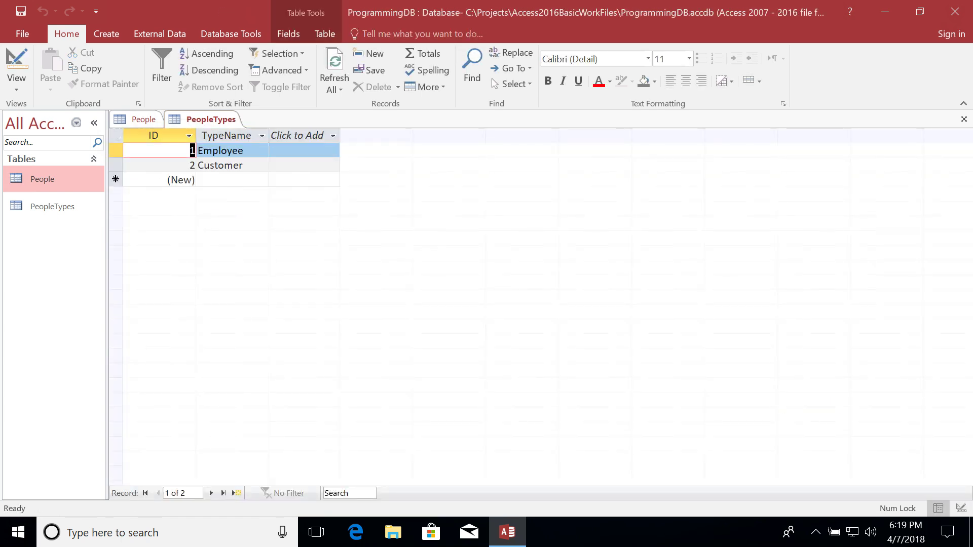
left_click(171, 136)
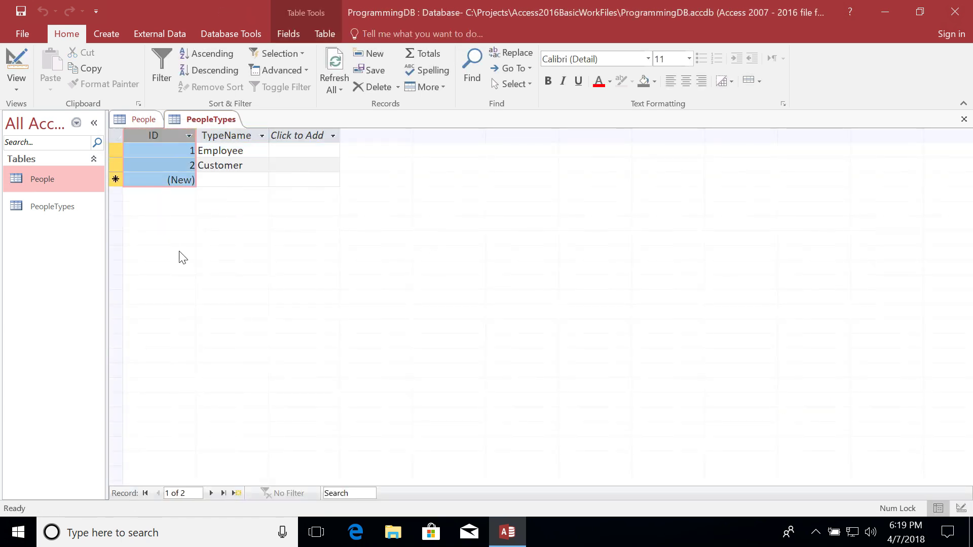
left_click(144, 119)
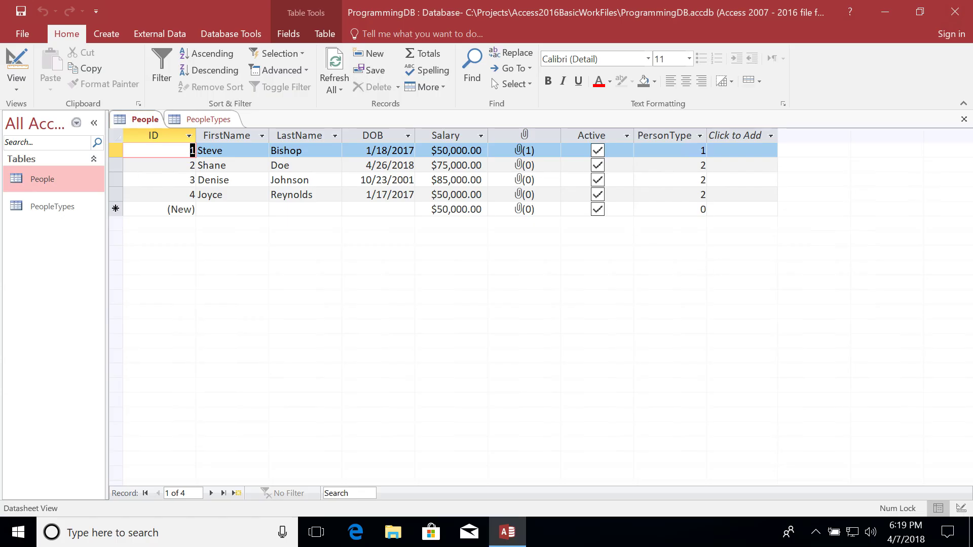
left_click(223, 209)
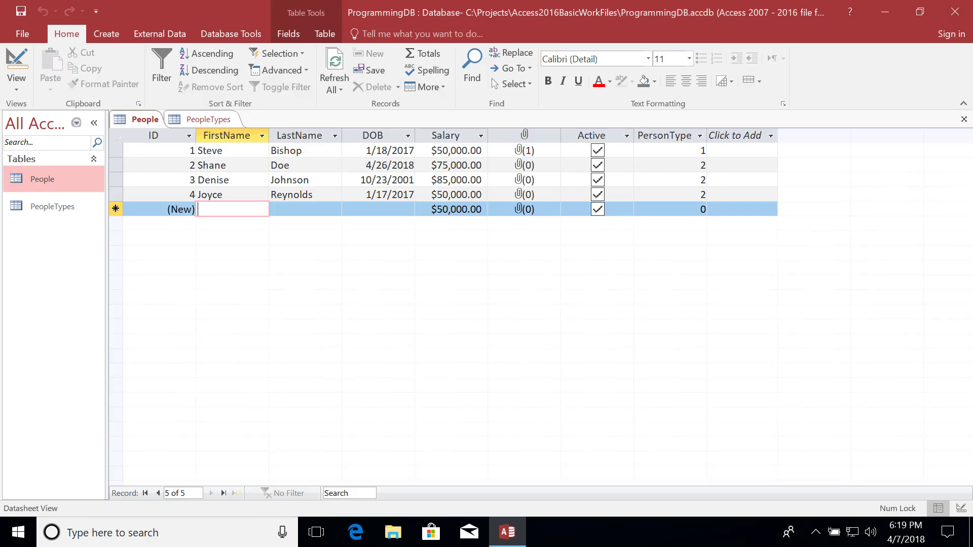
Enter the new person's first and last name and DOB 12/15/1985.
type("John")
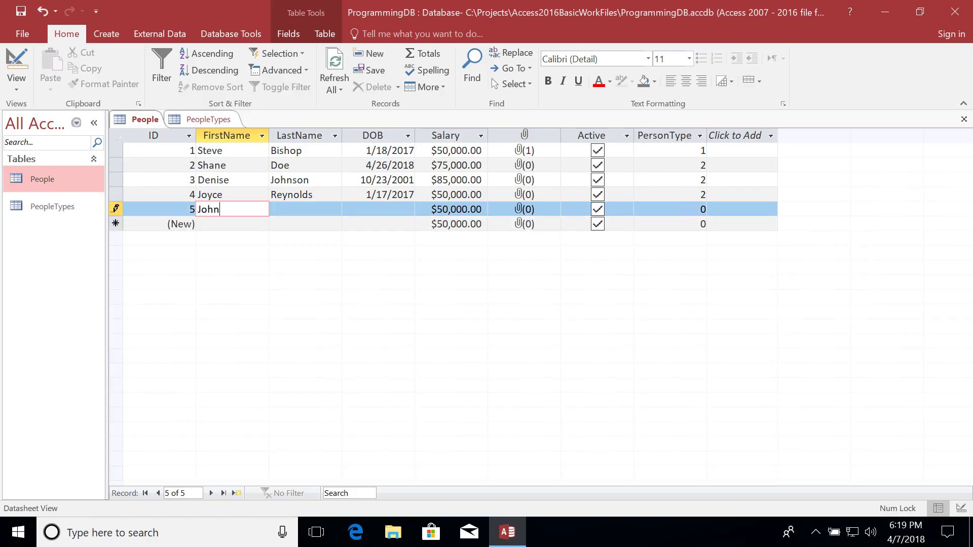
key("Tab")
type("Smith")
key("Tab")
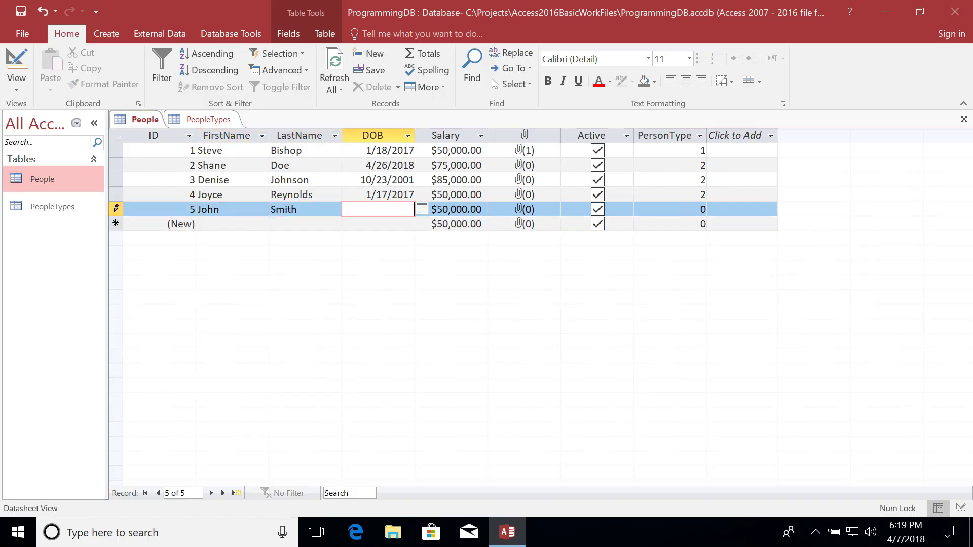
type("12/15/1985")
Change the new record's salary to $40,000.00 and PersonType to 1.
left_click(442, 209)
key("BackSpace")
type("4")
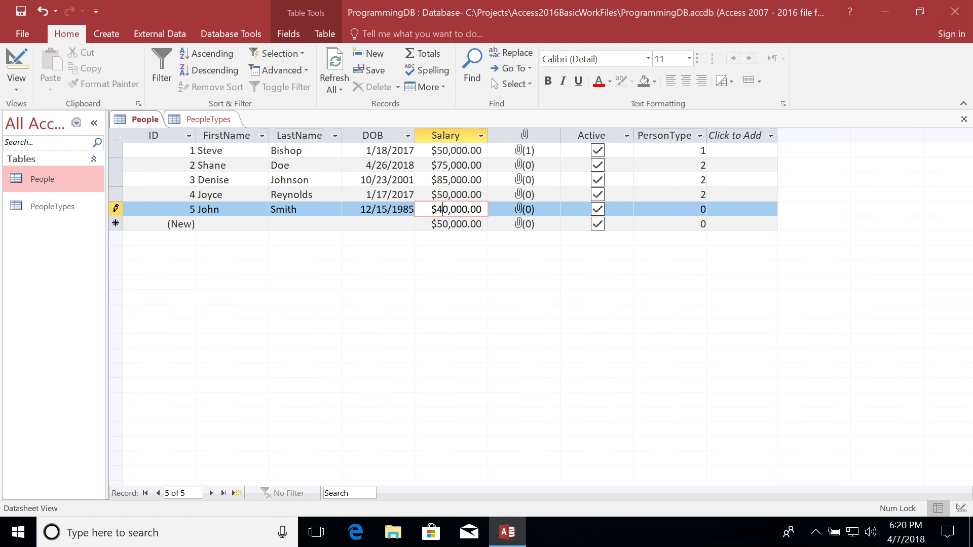
left_click(699, 209)
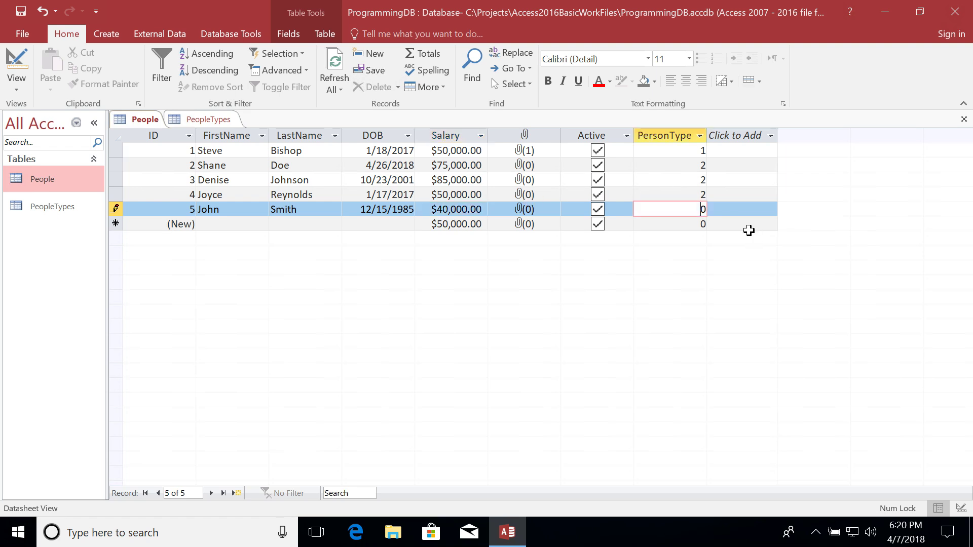
key("Delete")
type("1")
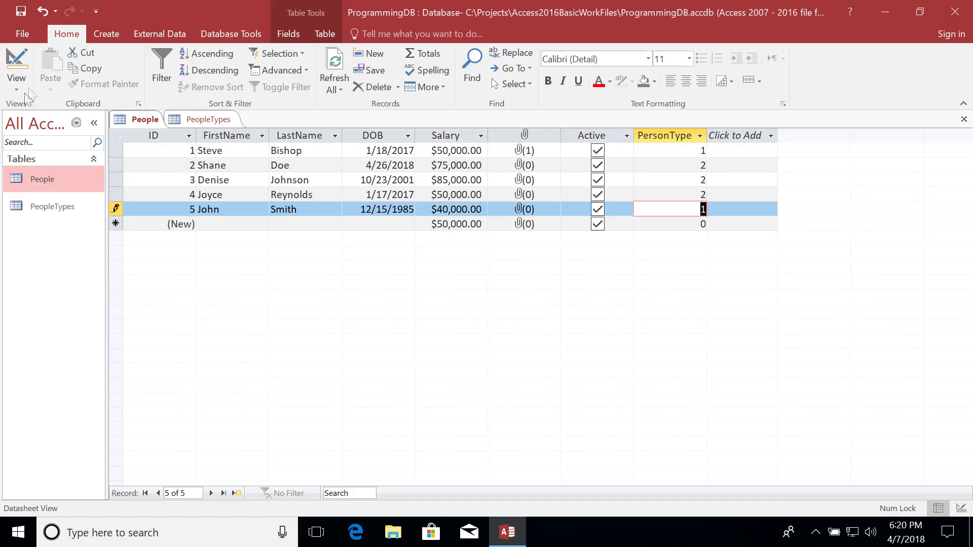
left_click(214, 120)
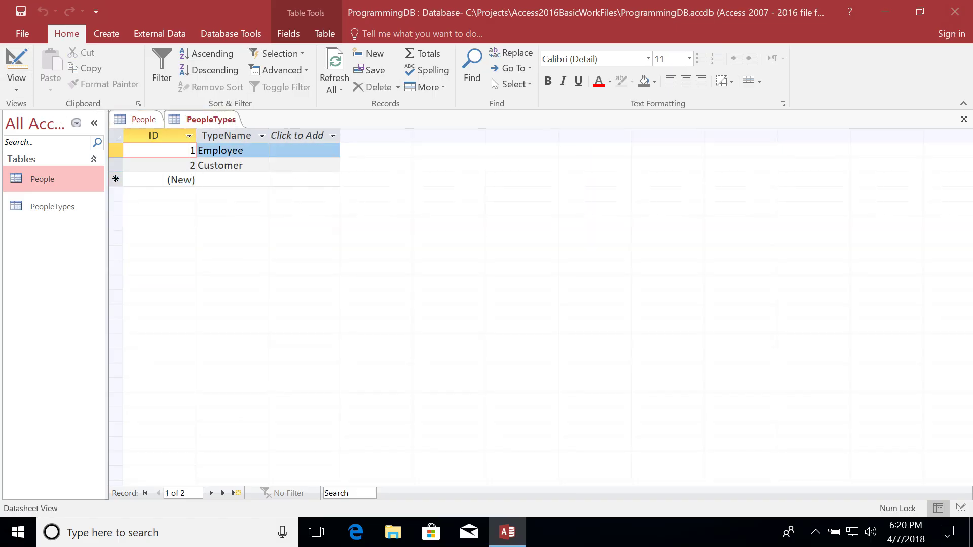
Note that Employee has ID 1 in PeopleTypes, then return to the People datasheet.
left_click(116, 151)
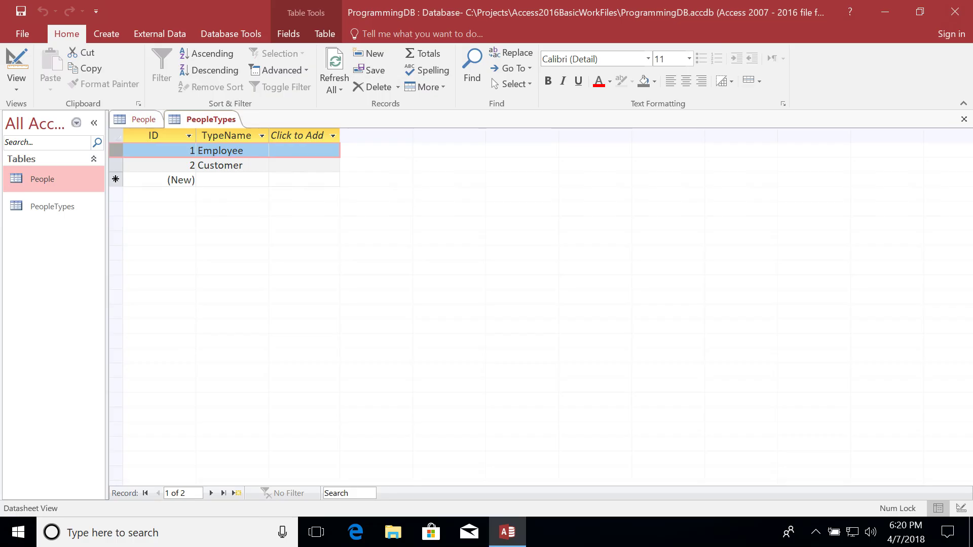
left_click(135, 120)
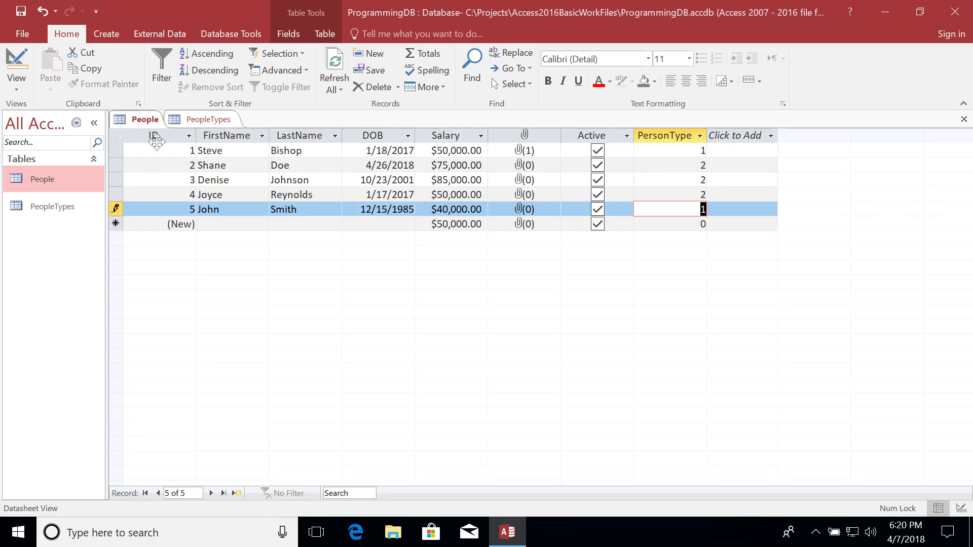
left_click(114, 154)
Select People records 2 through 4, the ones with PersonType 2.
left_click_drag(115, 165, 119, 199)
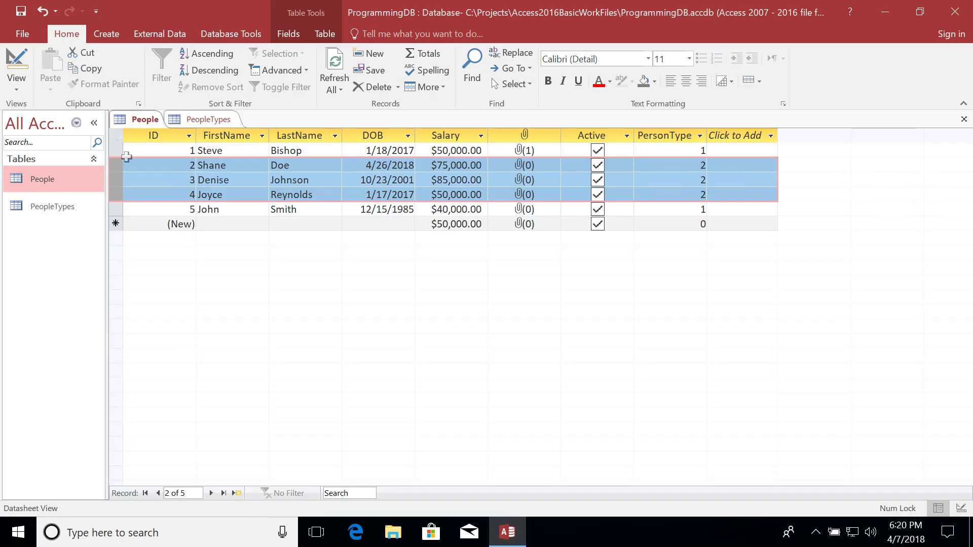
left_click(117, 150)
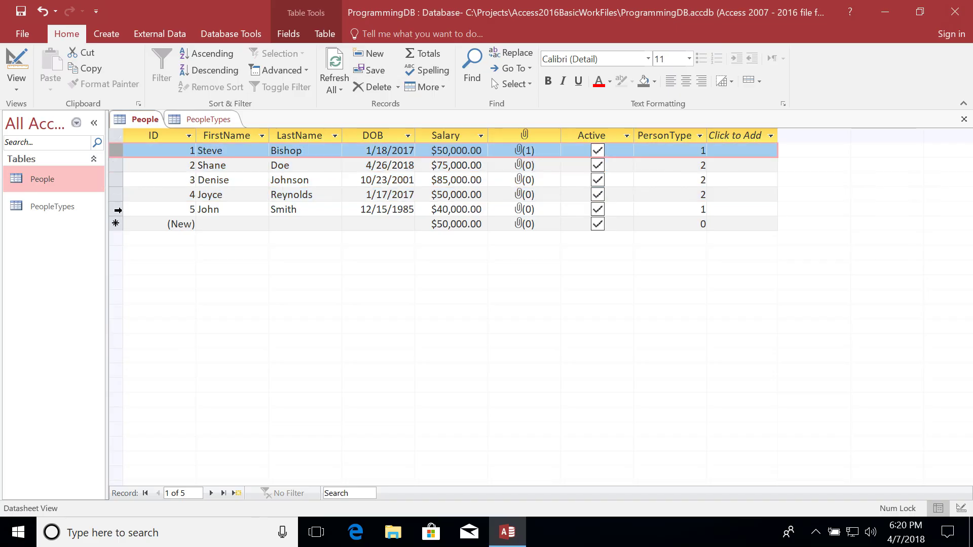
left_click(117, 210)
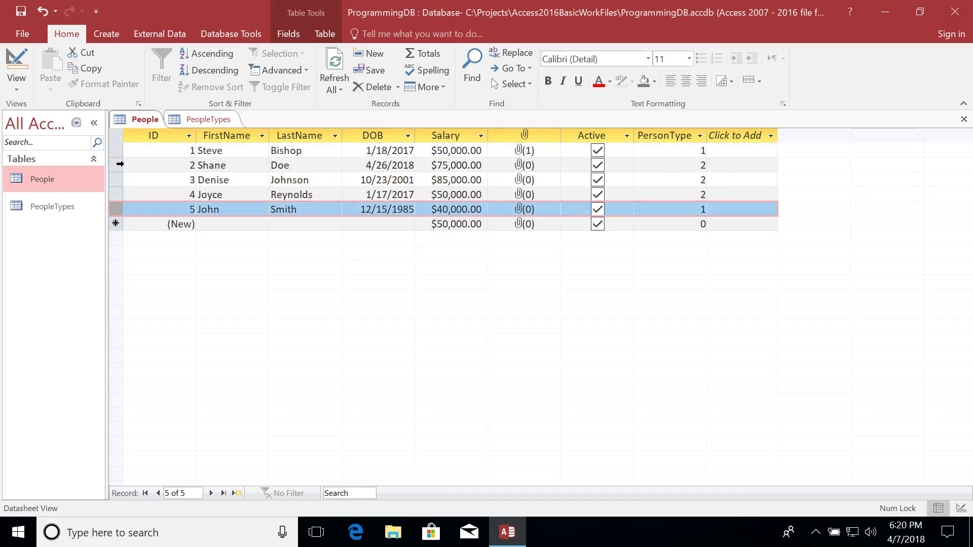
left_click_drag(117, 165, 118, 196)
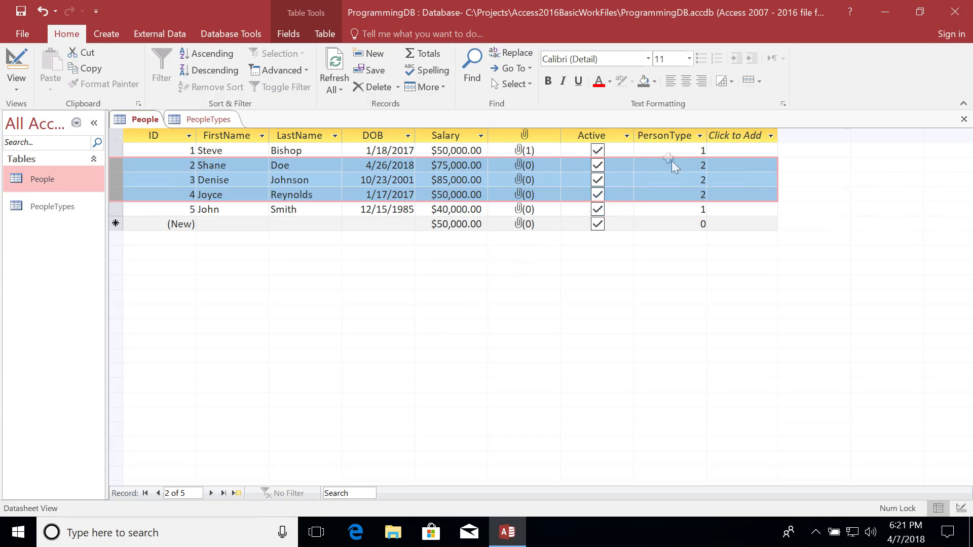
left_click(701, 165)
left_click(676, 181)
key("Down")
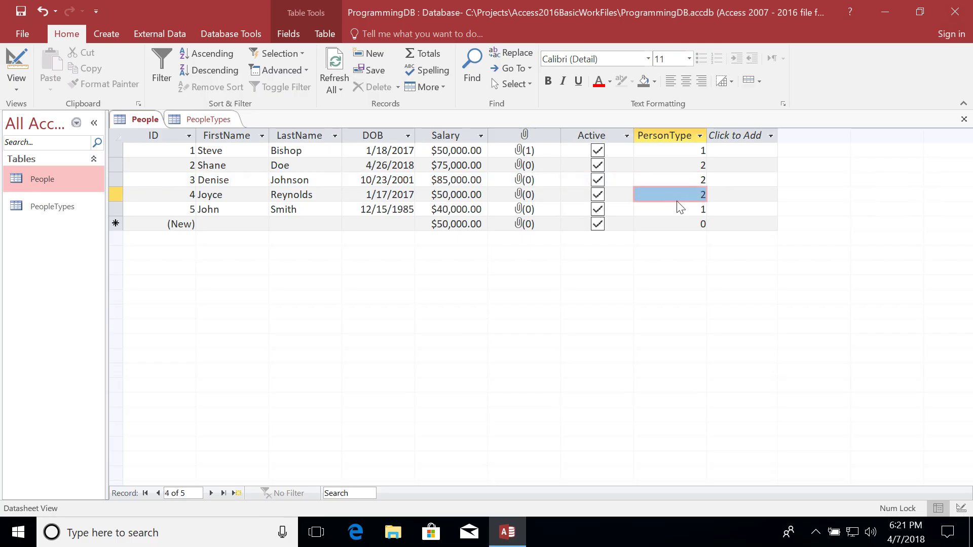
left_click(676, 171)
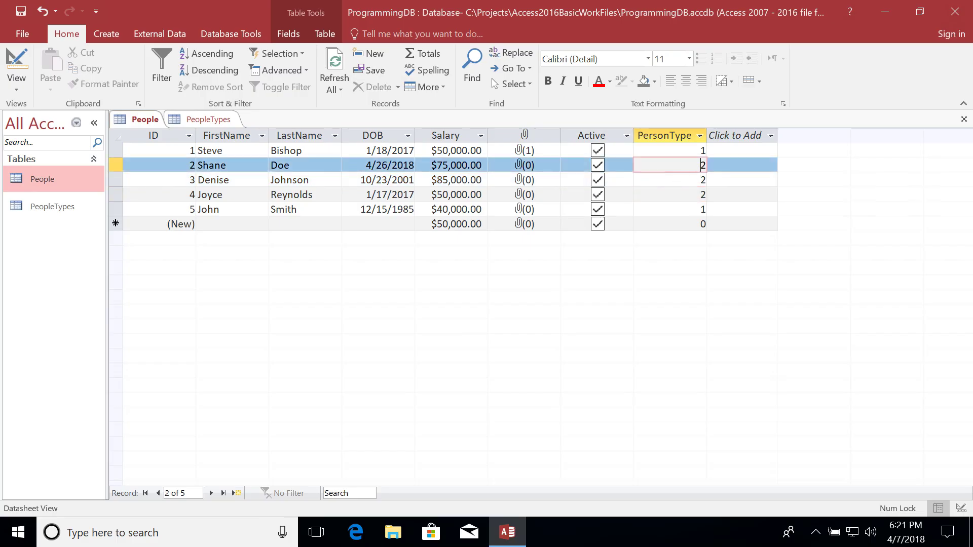
key("Up")
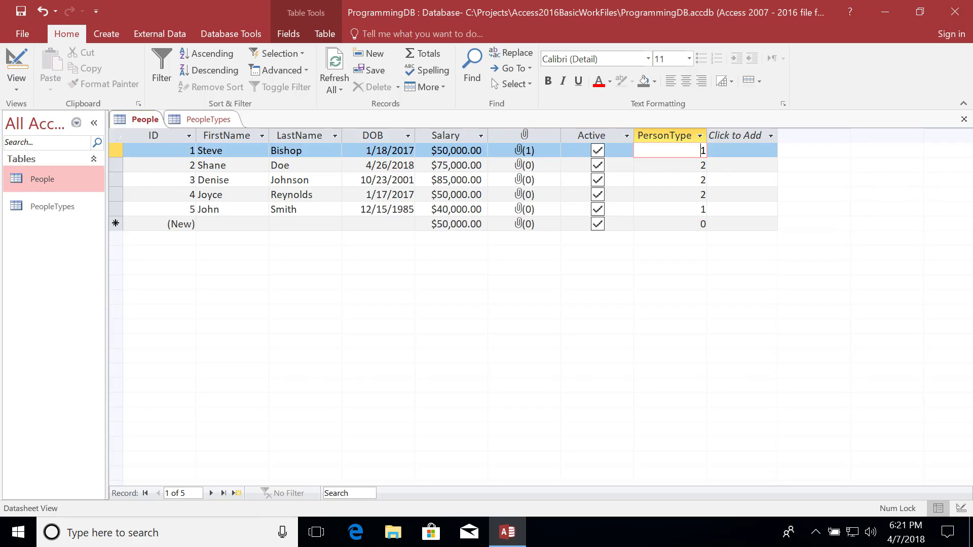
left_click(680, 171)
left_click(681, 180)
left_click(701, 209)
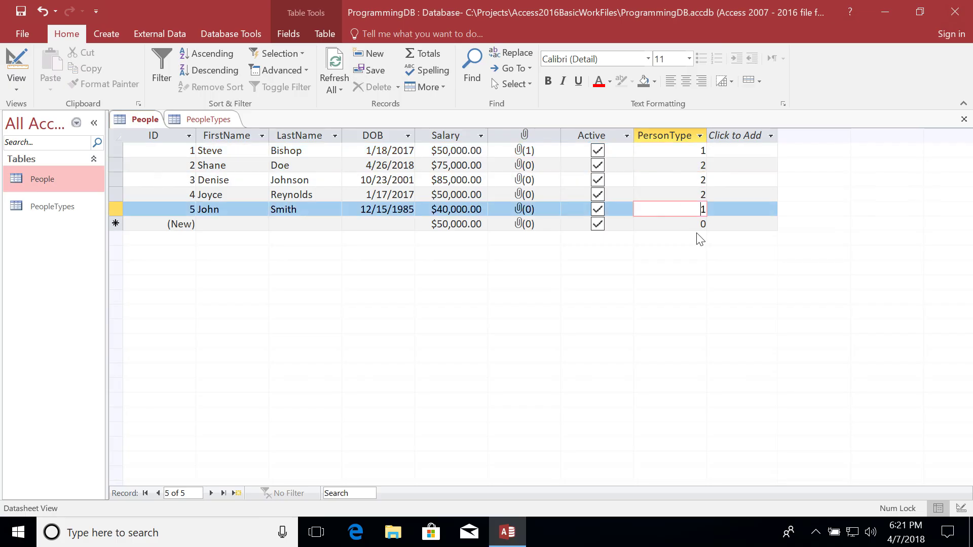
left_click(659, 132)
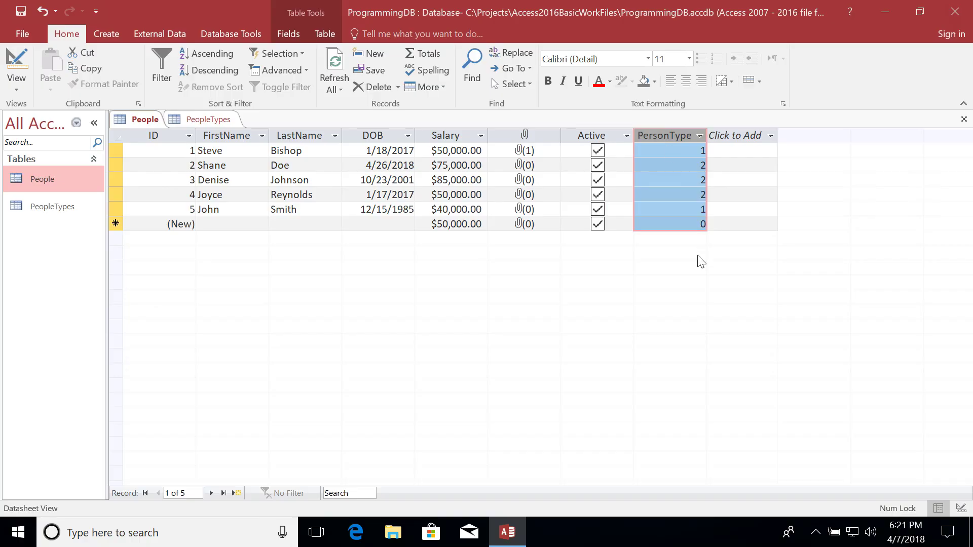
left_click(223, 121)
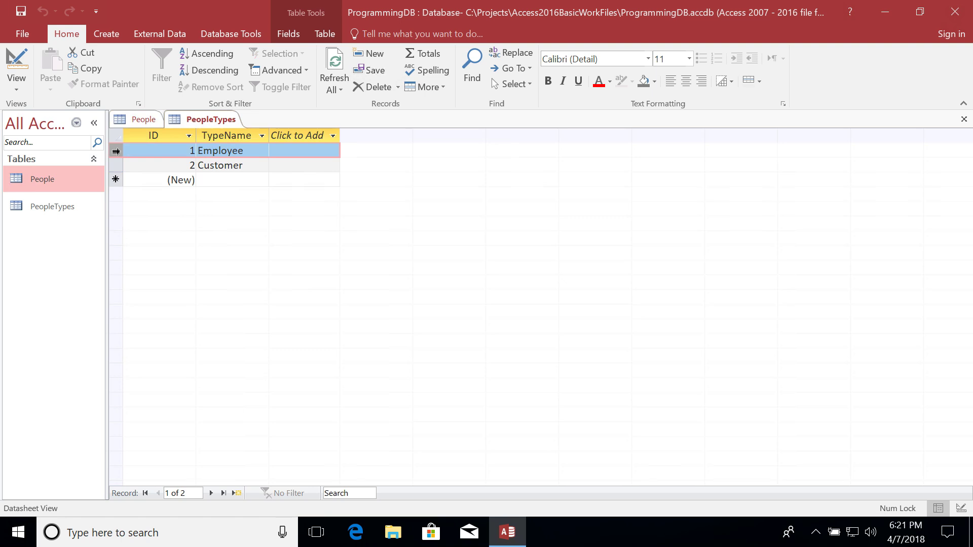
left_click(114, 161)
left_click(144, 120)
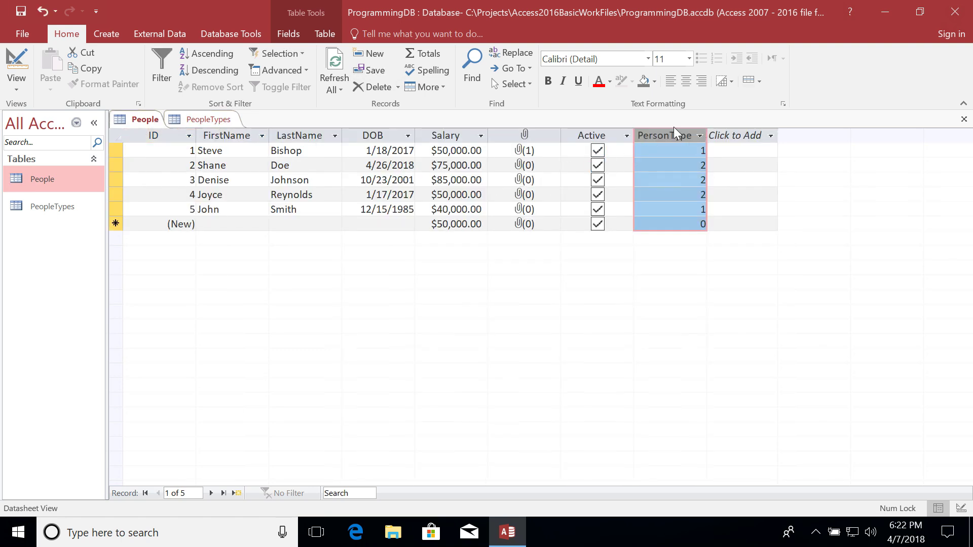
left_click(702, 209)
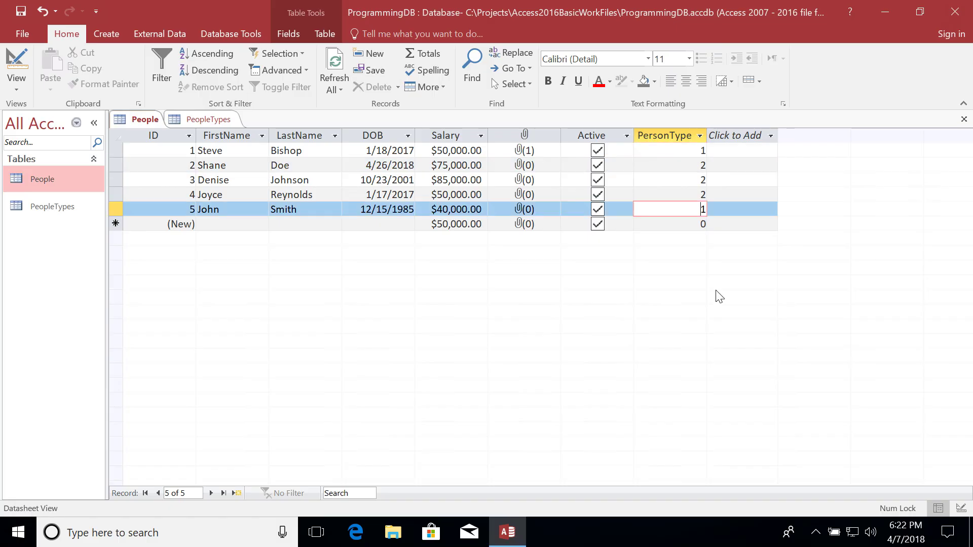
left_click(664, 135)
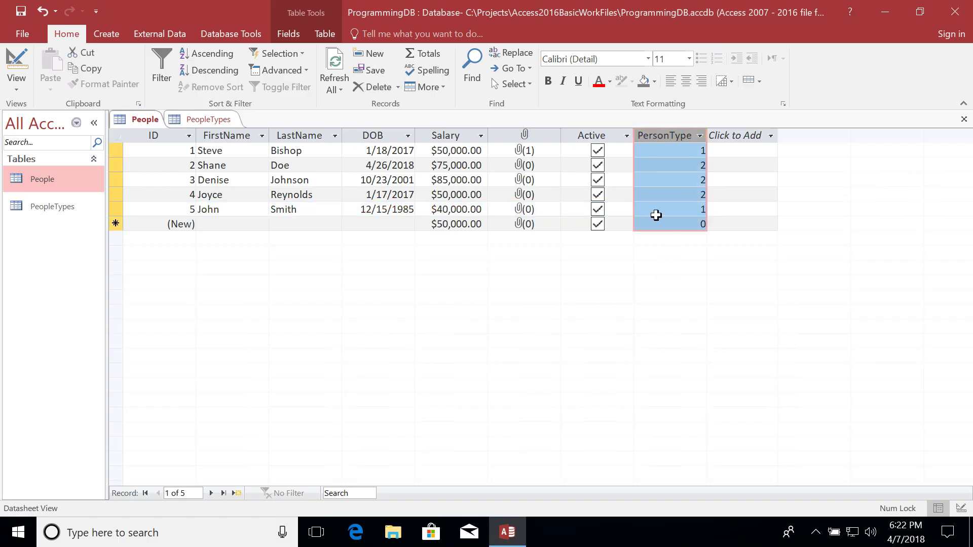
left_click(198, 120)
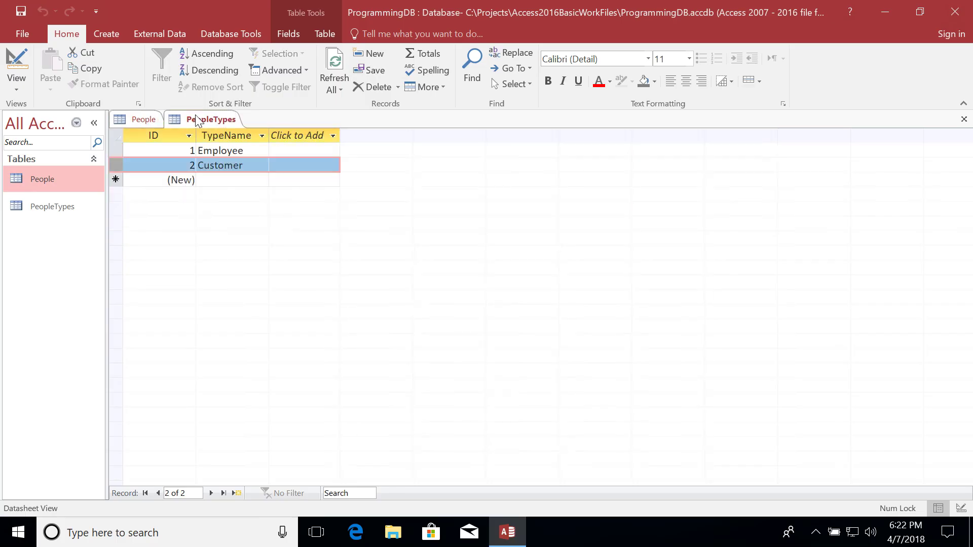
left_click(144, 119)
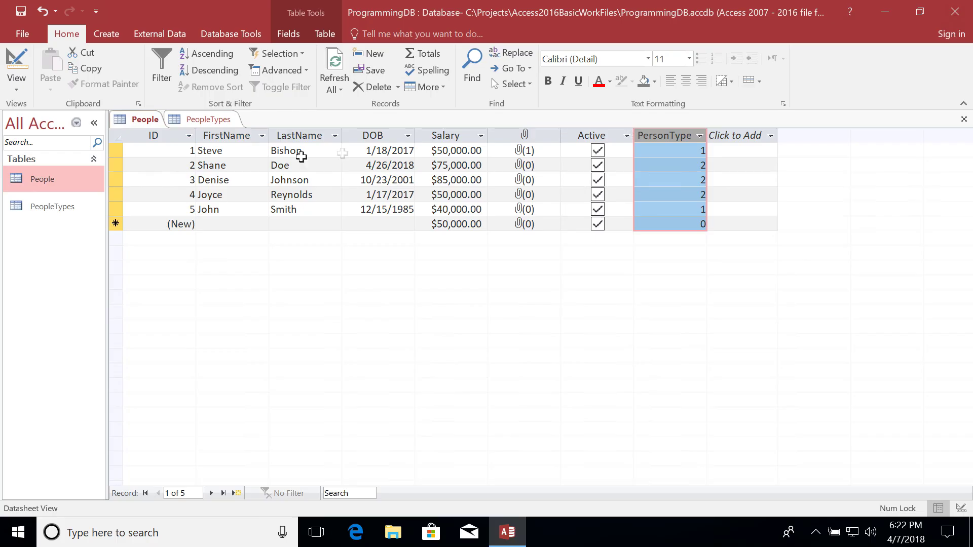
left_click(163, 136)
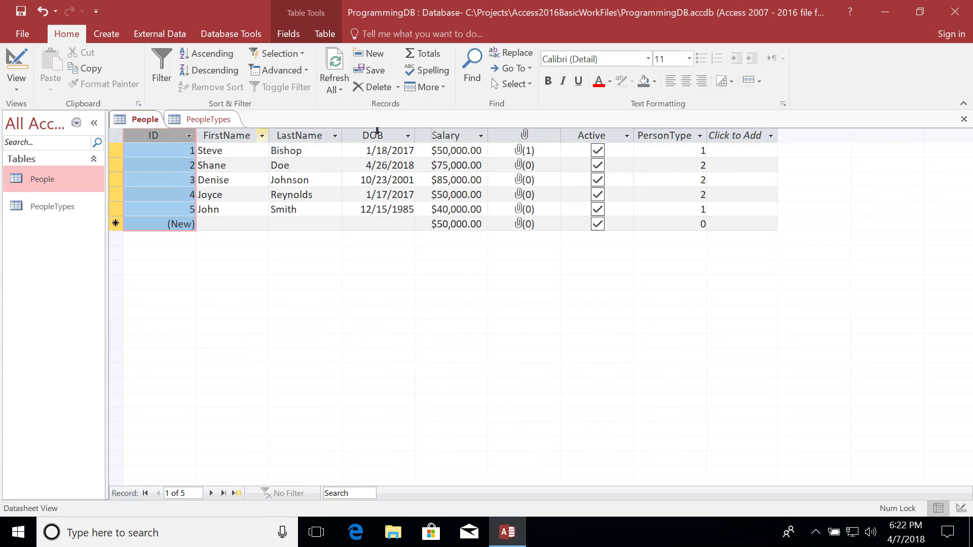
left_click(663, 135)
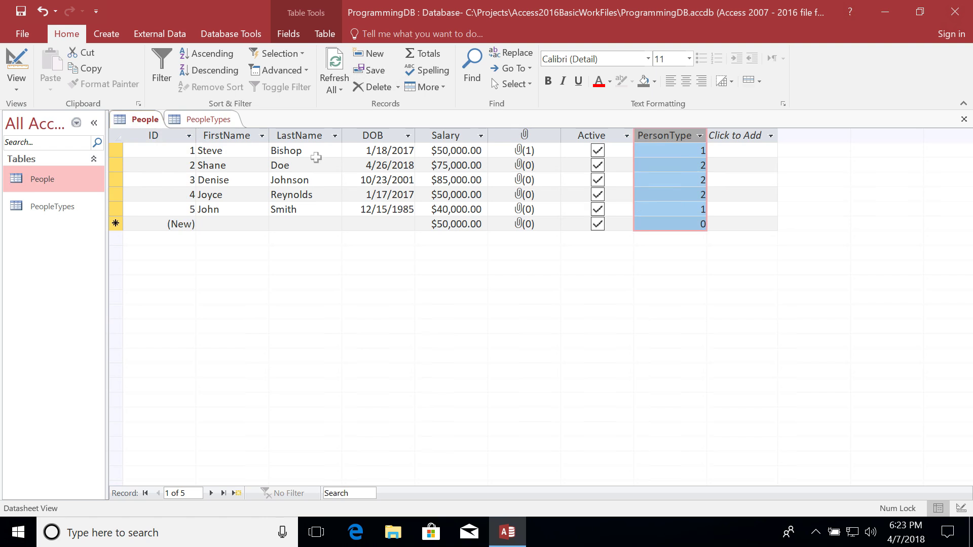
left_click(209, 118)
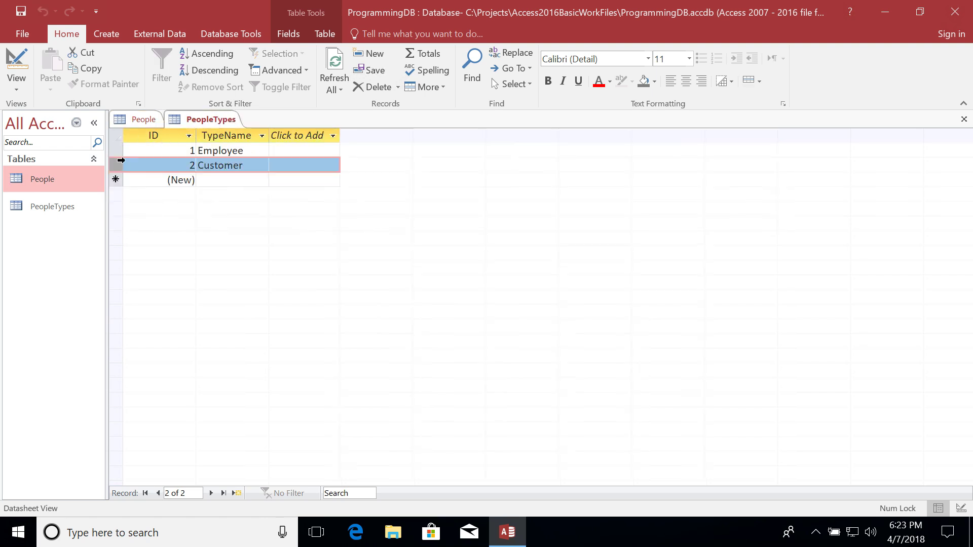
left_click(126, 124)
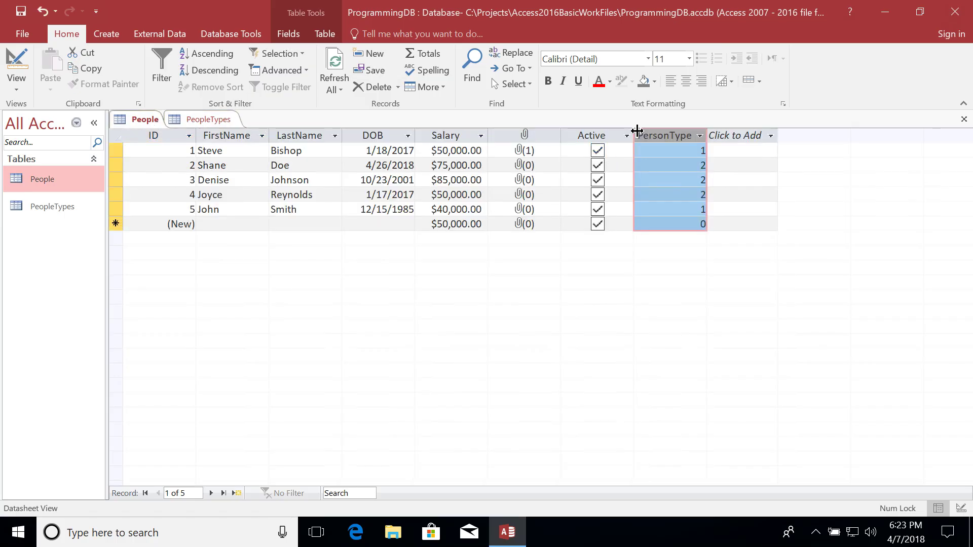